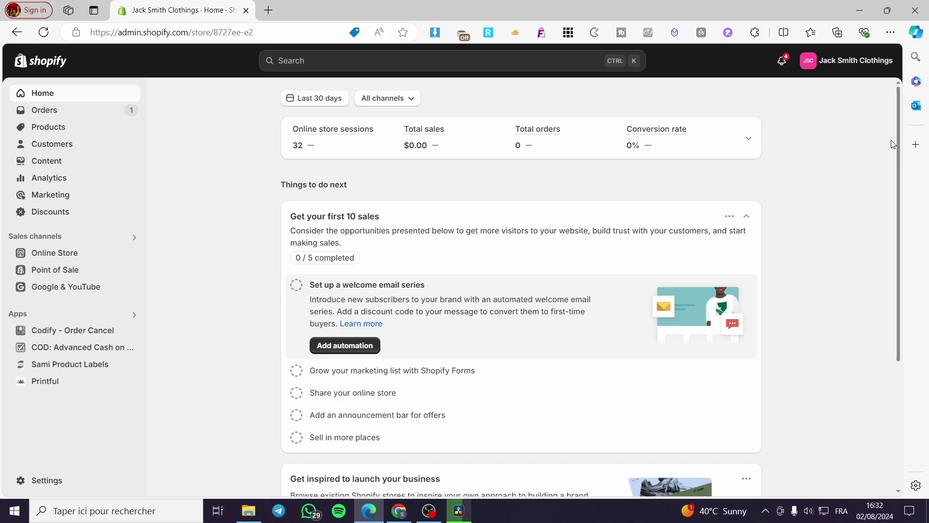
# Step: Search the Shopify App Store for 'POWR pop up' from the admin search bar
pyautogui.moveTo(898, 121); pyautogui.dragTo(843, 114)
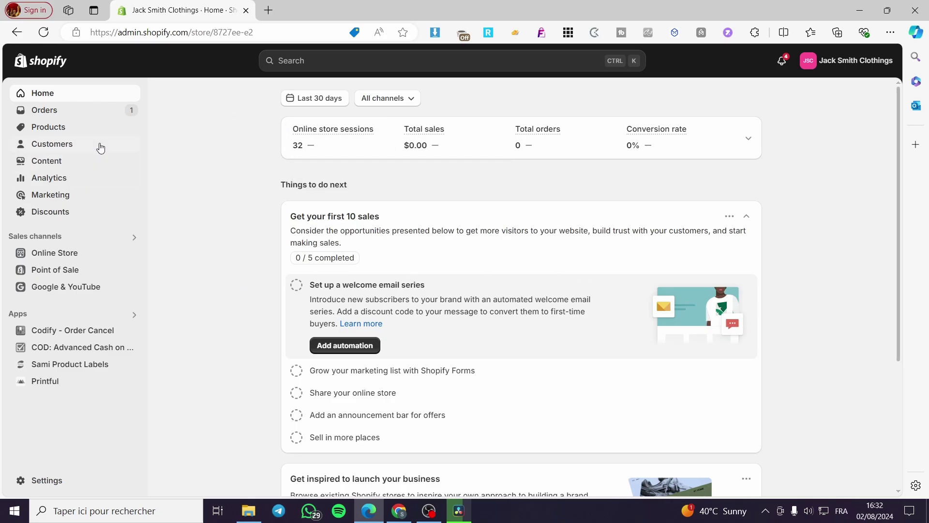
pyautogui.click(325, 66)
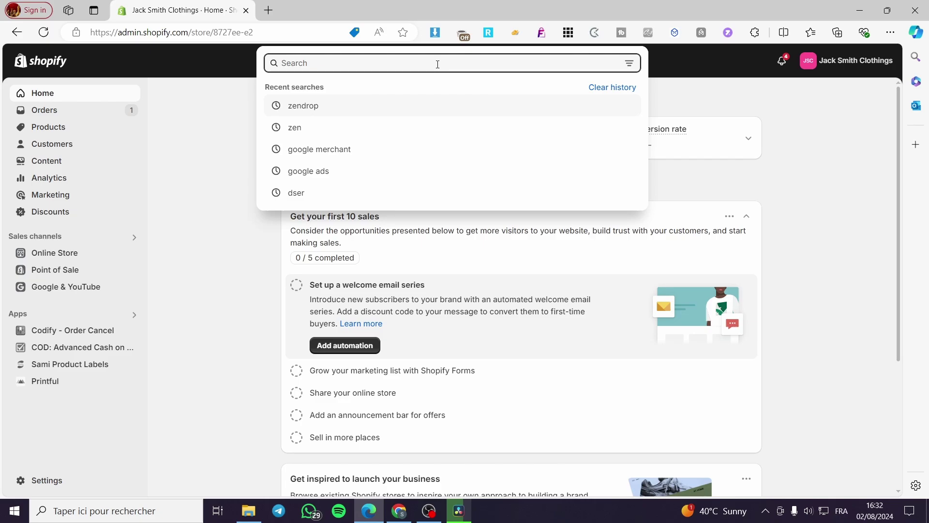
pyautogui.write('POWR')
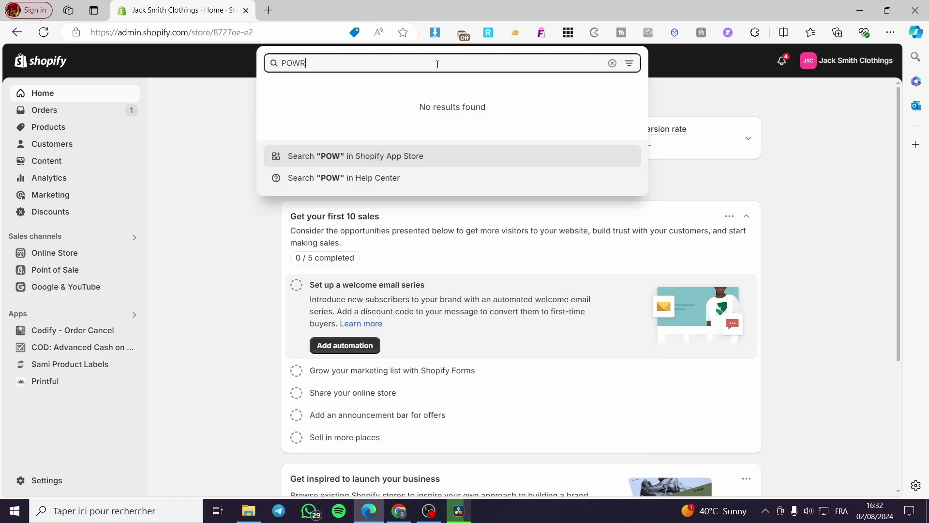
pyautogui.write(' pop up')
pyautogui.press('Return')
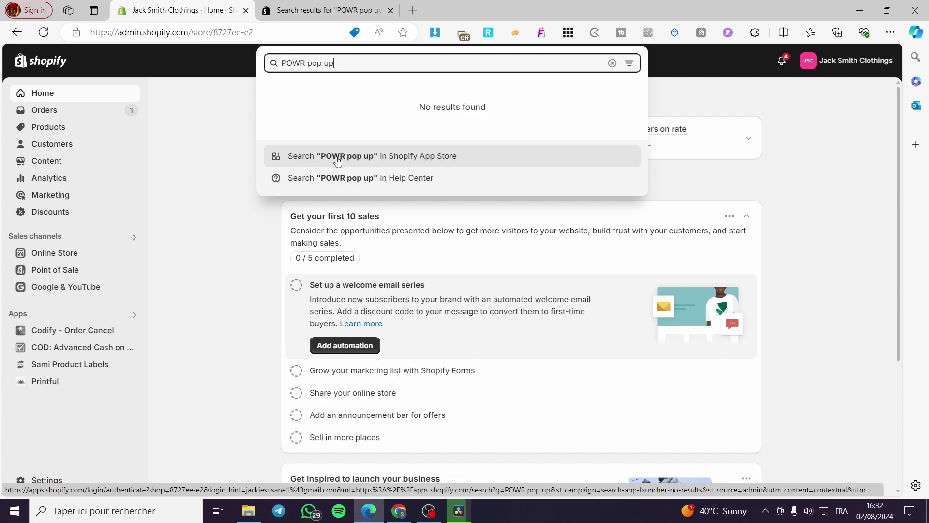
pyautogui.click(467, 162)
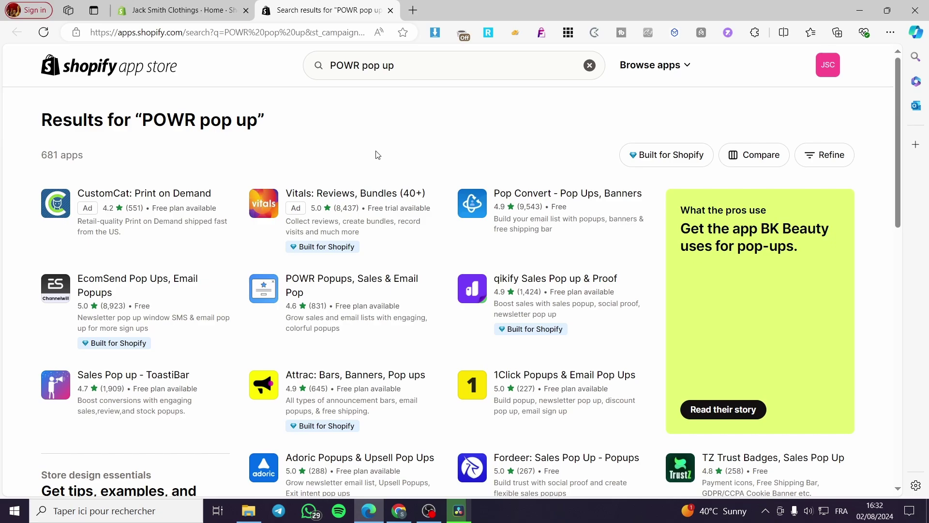
# Step: Browse the 681 results and select 'pop up' in the query to trim it
pyautogui.scroll(-2, 378, 159)
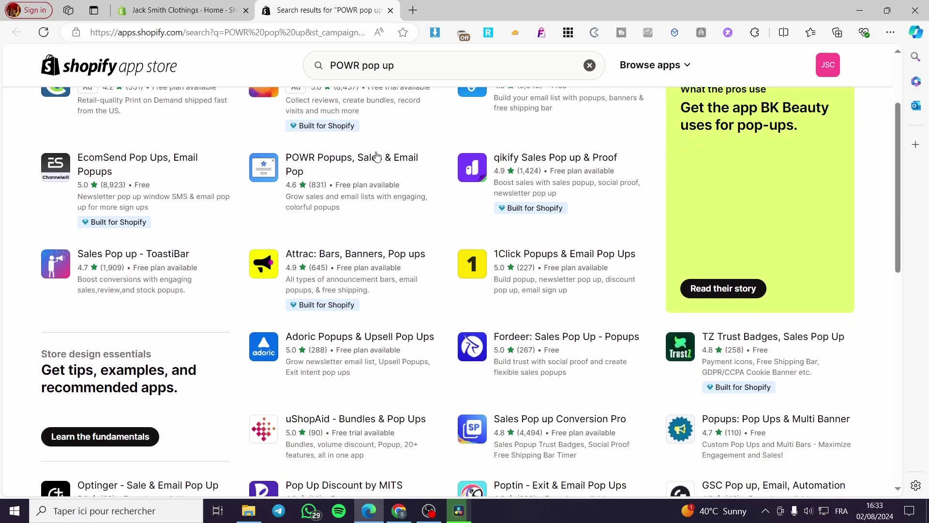
pyautogui.scroll(-4, 380, 165)
pyautogui.scroll(6, 379, 167)
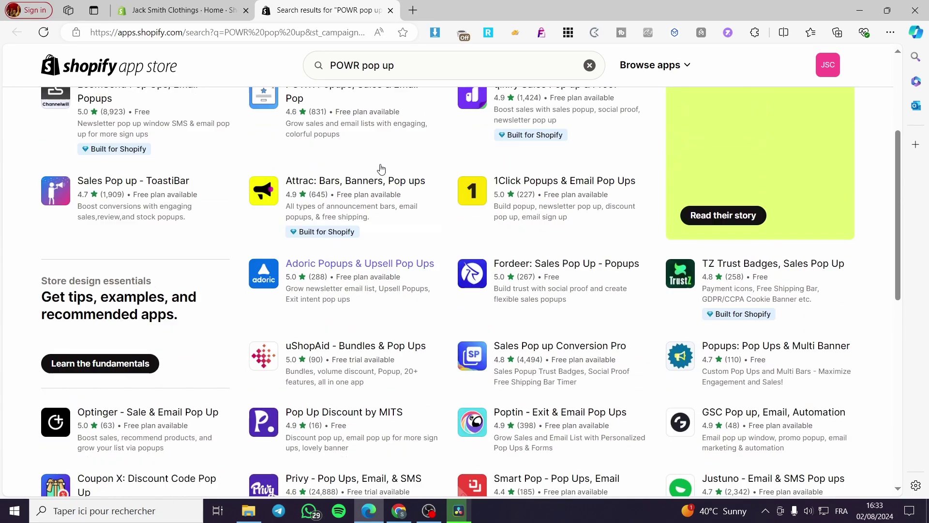
pyautogui.moveTo(404, 68); pyautogui.dragTo(361, 69)
# Step: Search for just 'POWR' and open the POWR Popups, Sales & Email Pop listing
pyautogui.press('BackSpace')
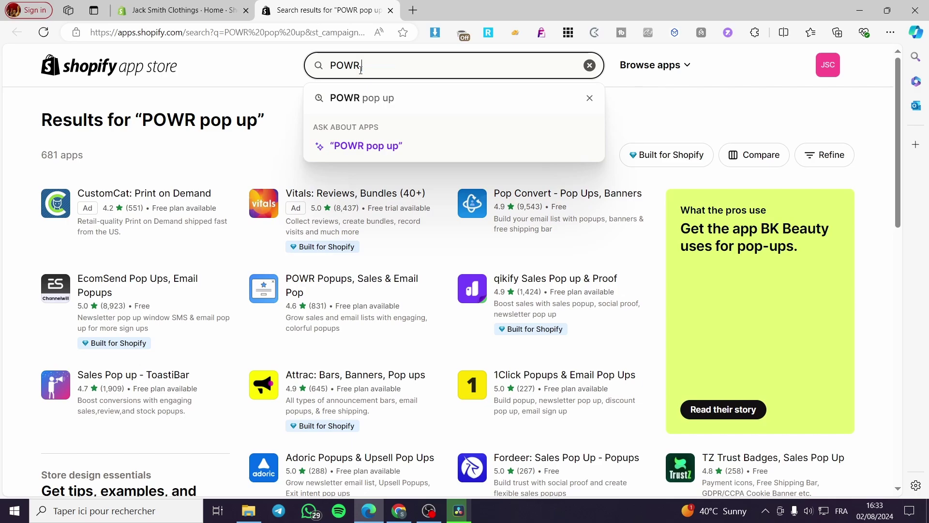
pyautogui.press('Return')
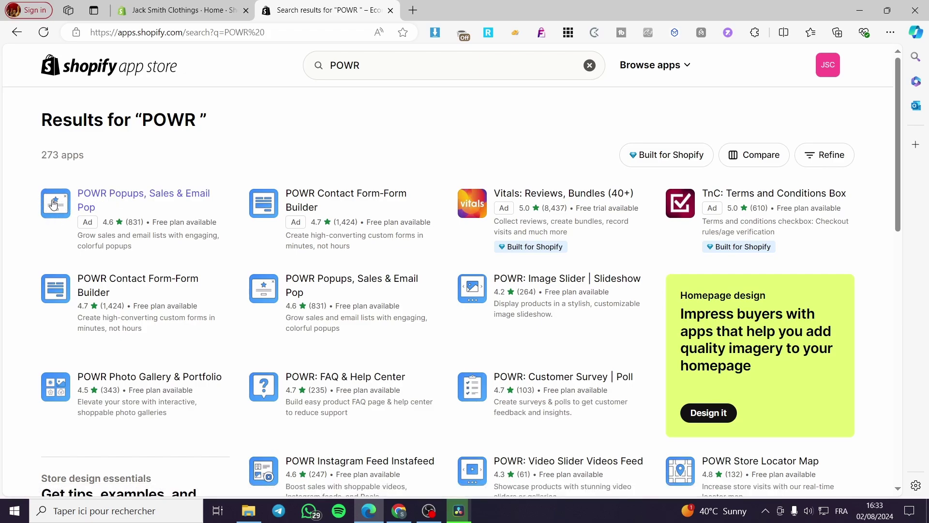
pyautogui.click(102, 199)
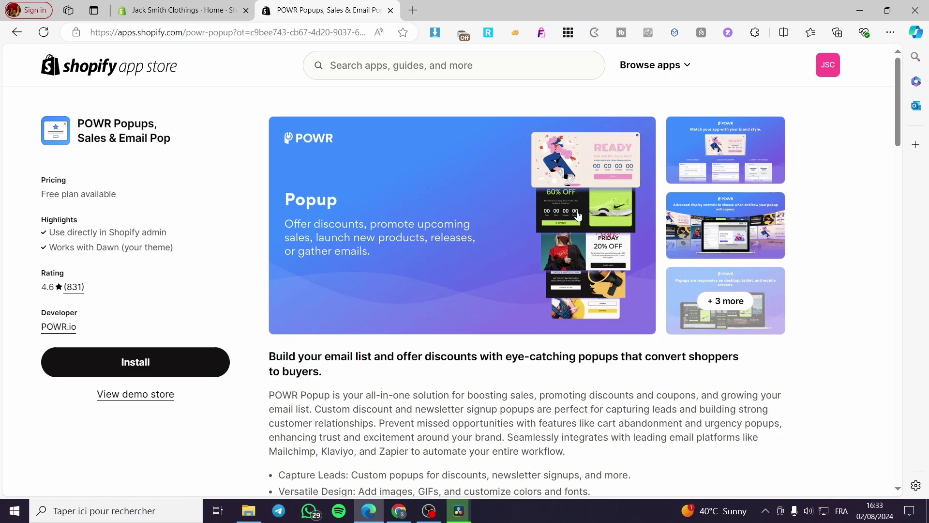
pyautogui.moveTo(579, 229)
# Step: Install POWR Popup, granting the store data access it requests
pyautogui.click(142, 369)
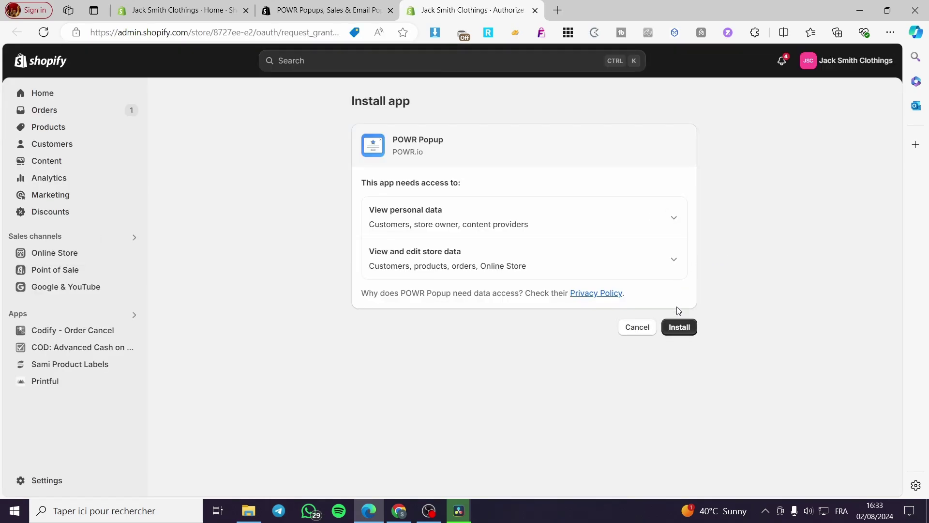
pyautogui.click(686, 332)
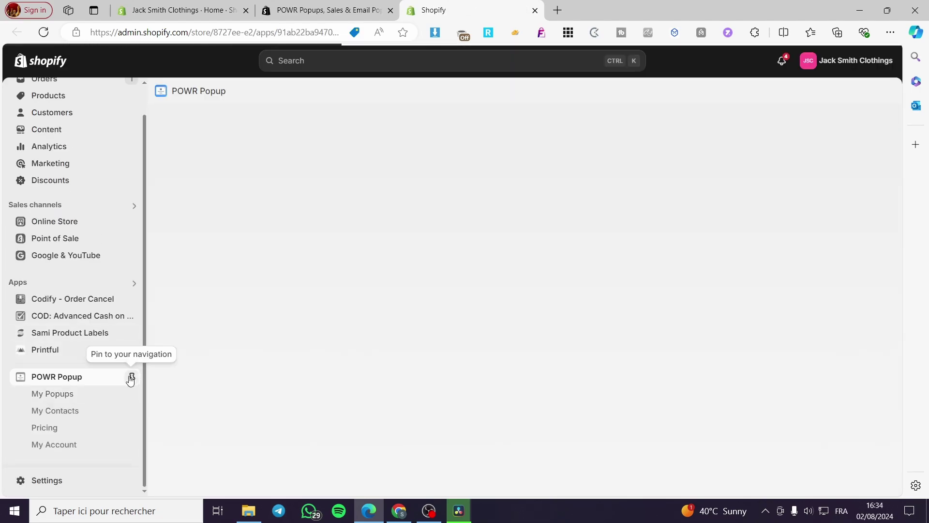
# Step: Pin POWR Popup to the admin navigation and browse its popup template gallery
pyautogui.click(129, 376)
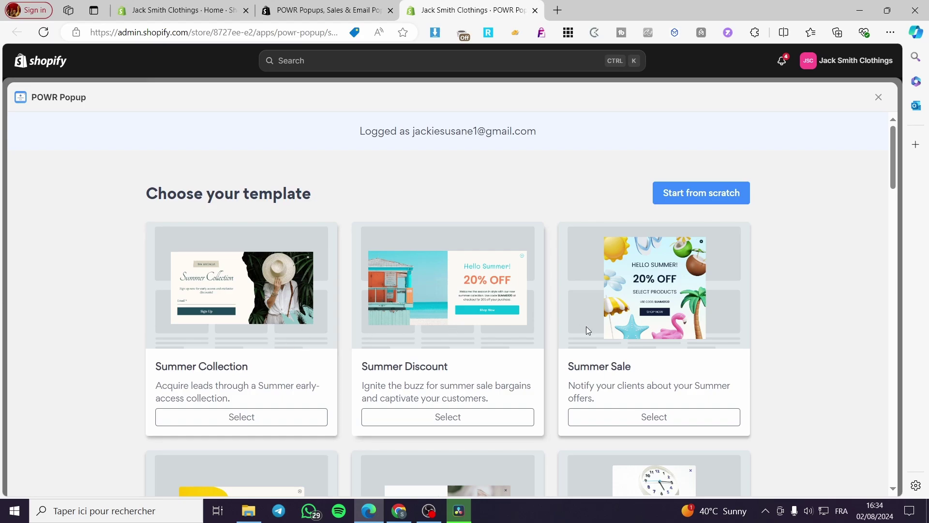
pyautogui.scroll(-3, 810, 309)
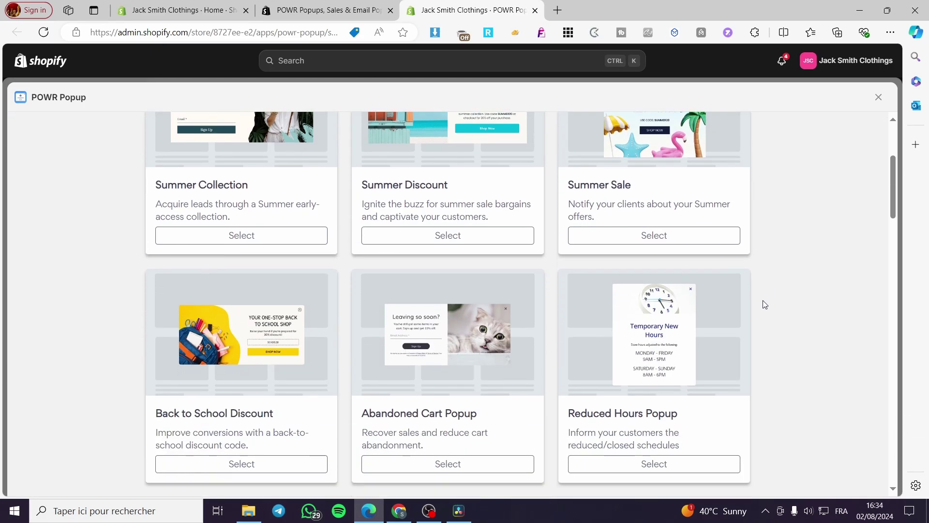
pyautogui.scroll(-3, 763, 300)
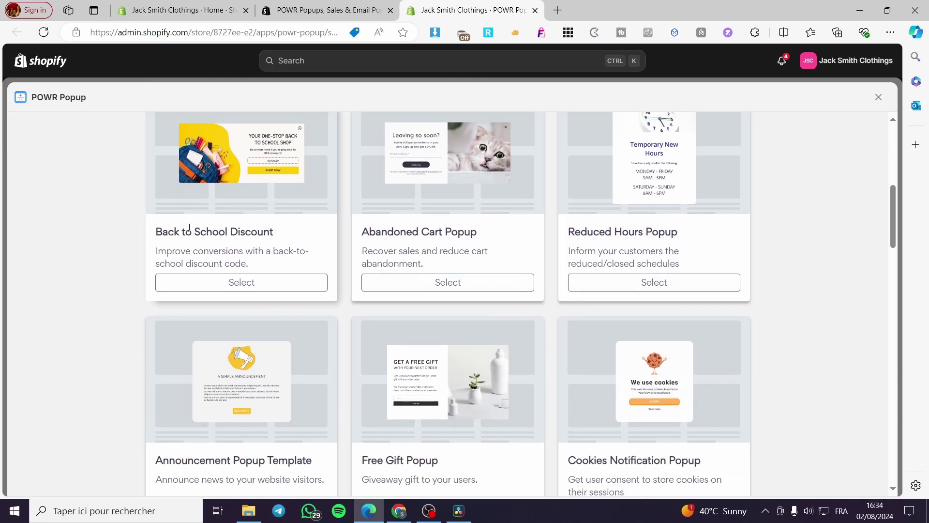
pyautogui.scroll(-1, 182, 242)
pyautogui.scroll(-1, 199, 228)
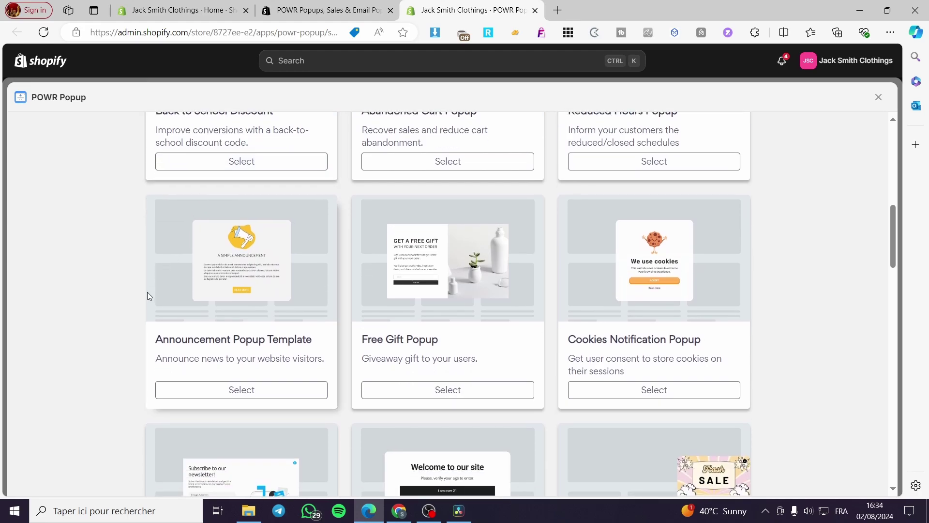
pyautogui.scroll(-4, 792, 319)
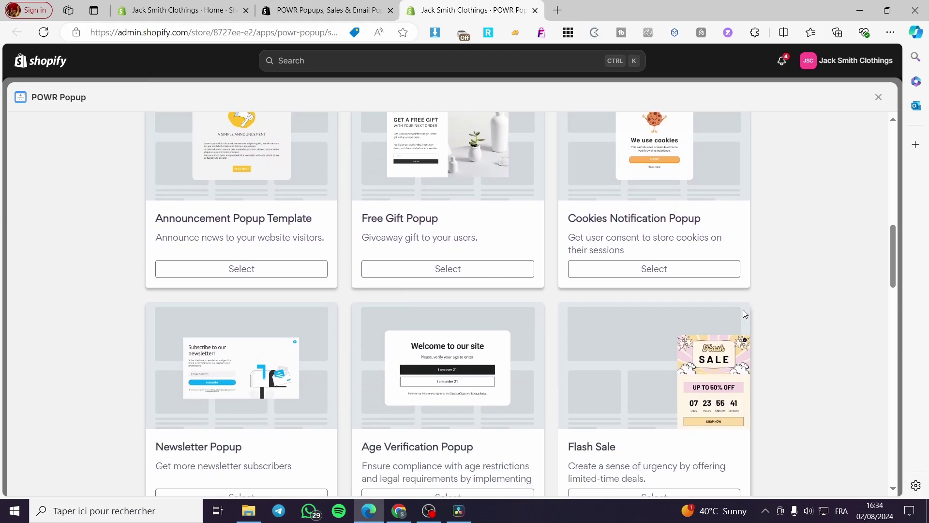
pyautogui.scroll(-4, 699, 332)
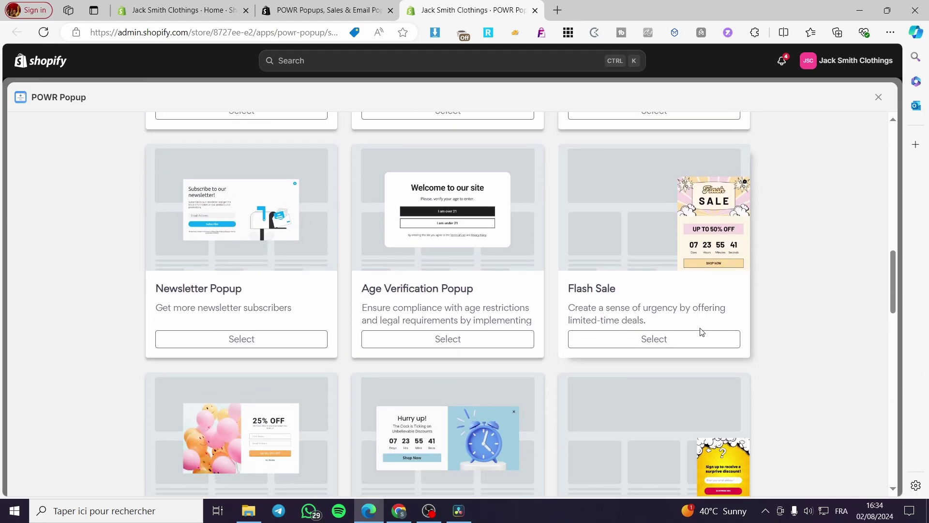
pyautogui.scroll(-2, 797, 334)
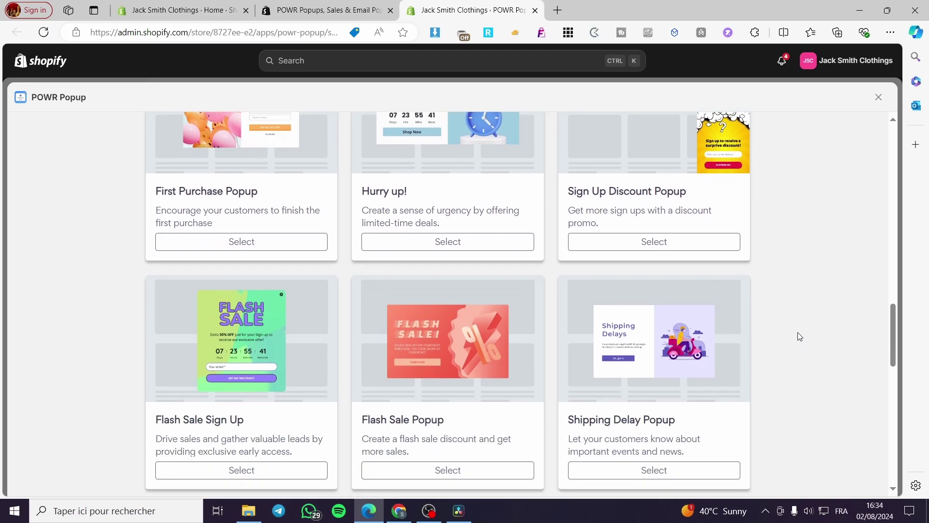
pyautogui.scroll(1, 788, 326)
pyautogui.scroll(-3, 789, 326)
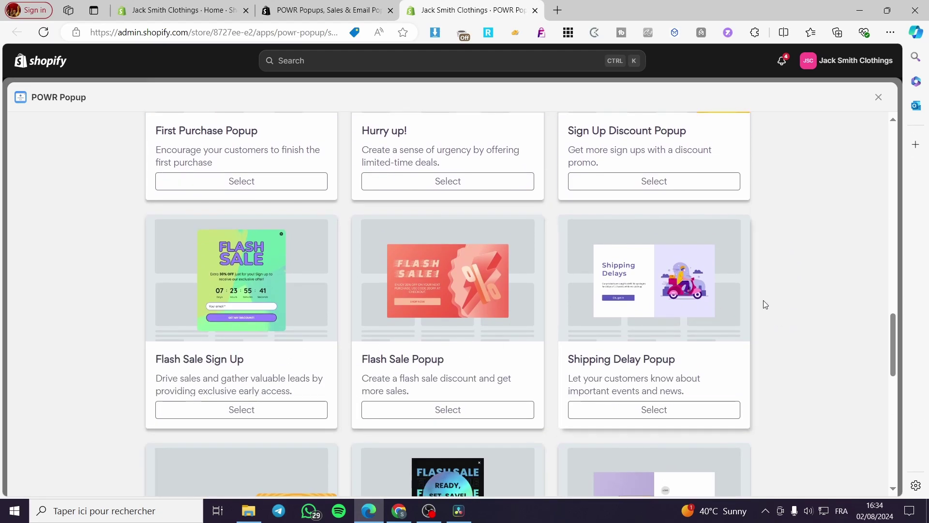
pyautogui.scroll(-2, 774, 299)
pyautogui.scroll(-2, 775, 293)
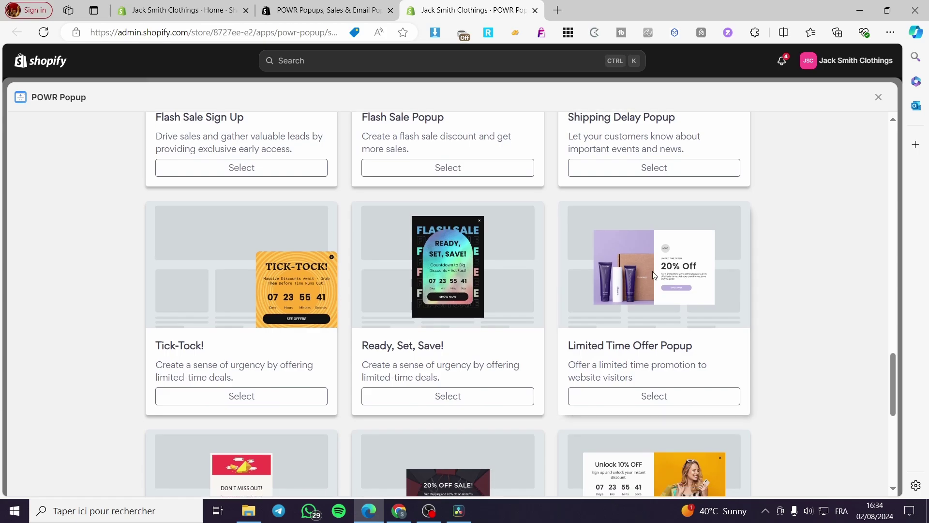
pyautogui.scroll(-2, 677, 331)
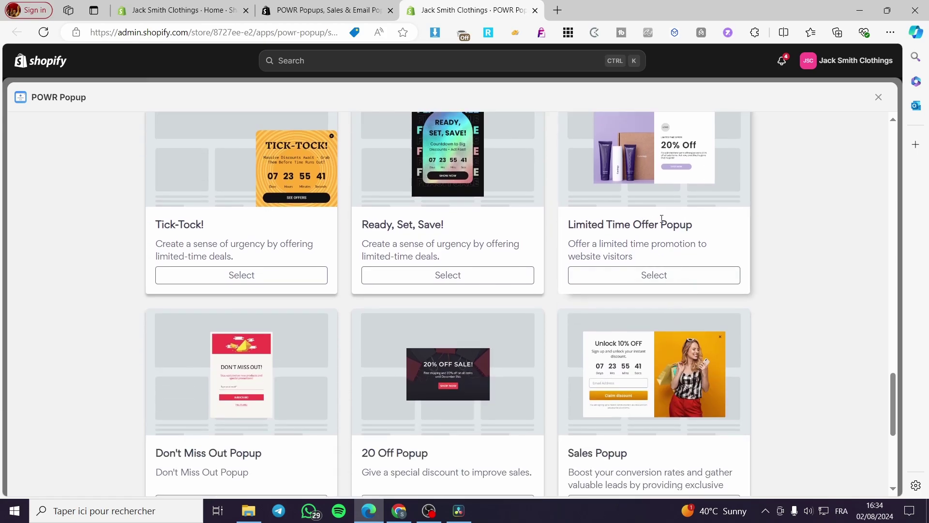
pyautogui.scroll(-2, 667, 243)
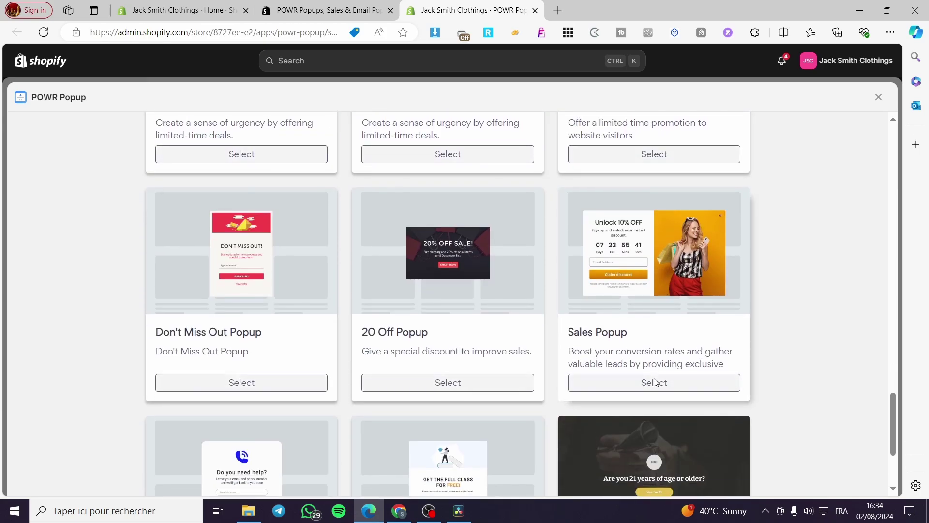
# Step: Create a popup from the Sales Popup template and set its layout to Left Image
pyautogui.click(731, 326)
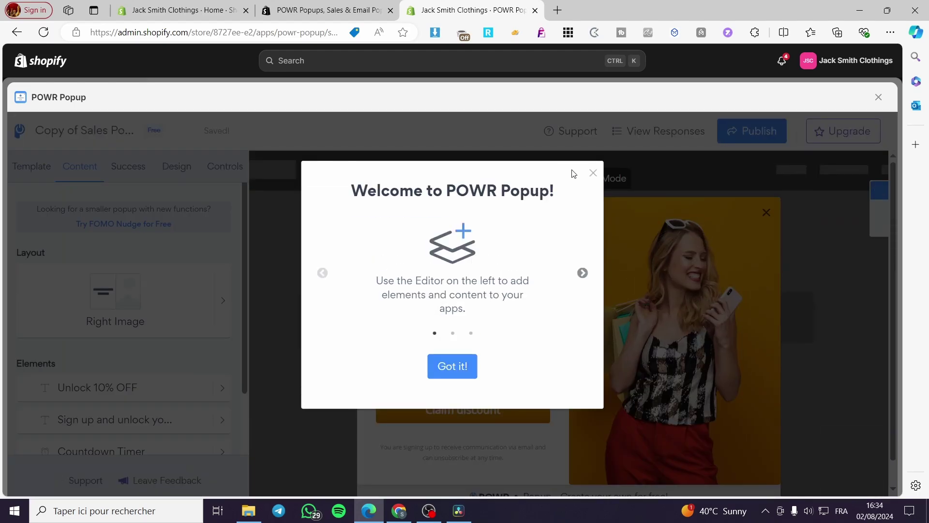
pyautogui.click(594, 174)
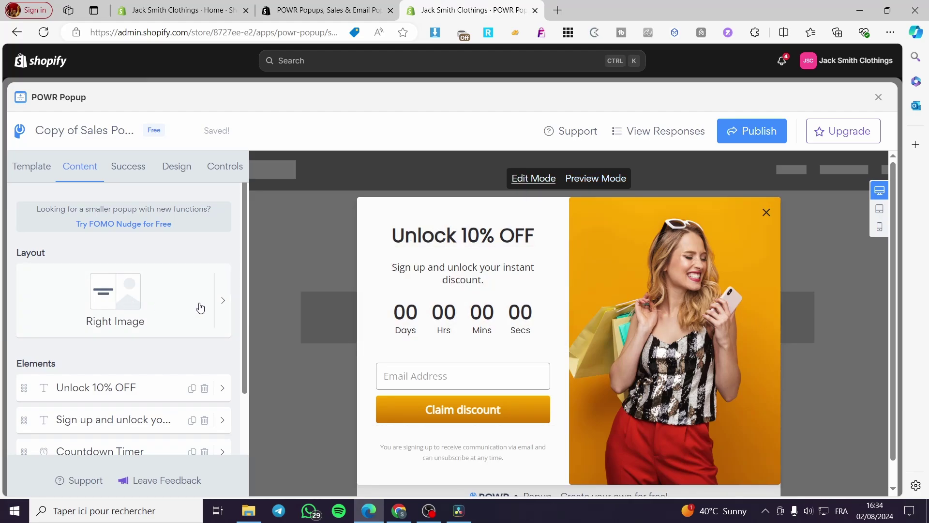
pyautogui.click(221, 302)
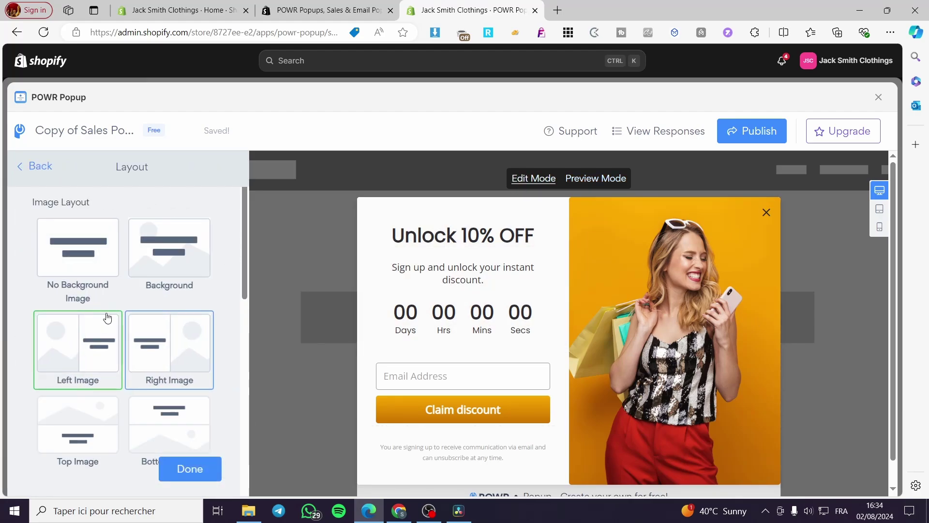
pyautogui.click(81, 368)
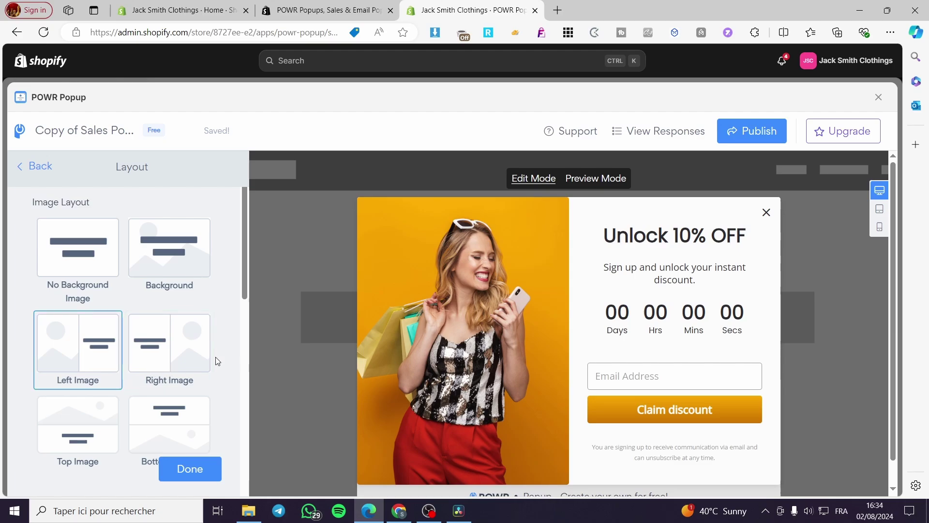
pyautogui.click(158, 361)
pyautogui.click(79, 361)
pyautogui.scroll(-1, 371, 304)
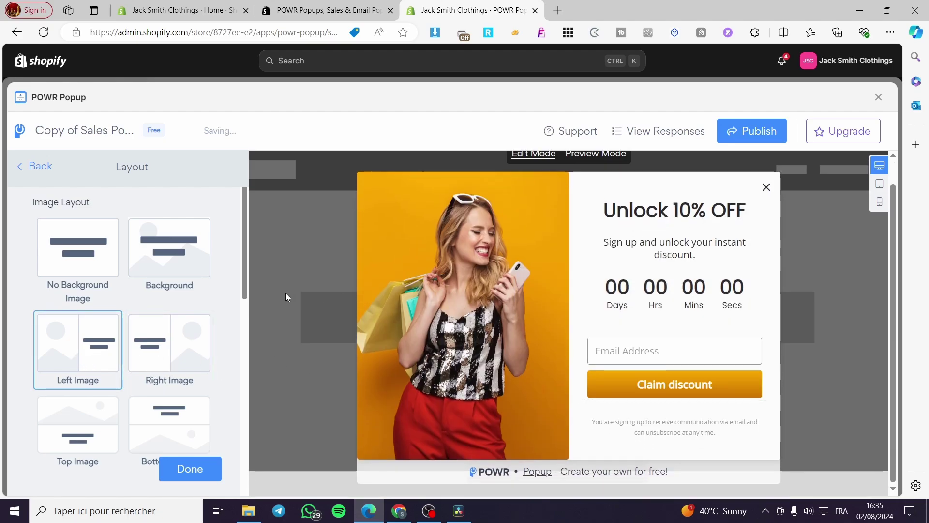
pyautogui.click(190, 469)
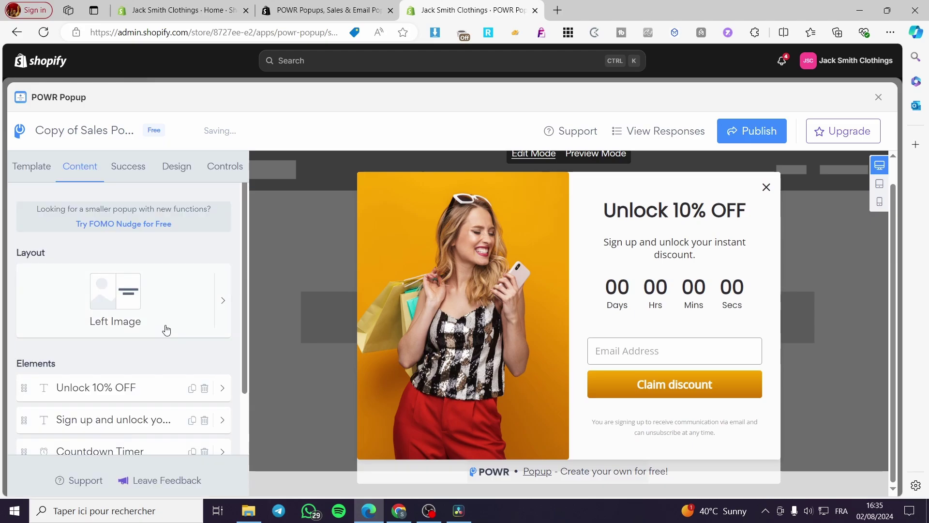
pyautogui.scroll(-3, 112, 341)
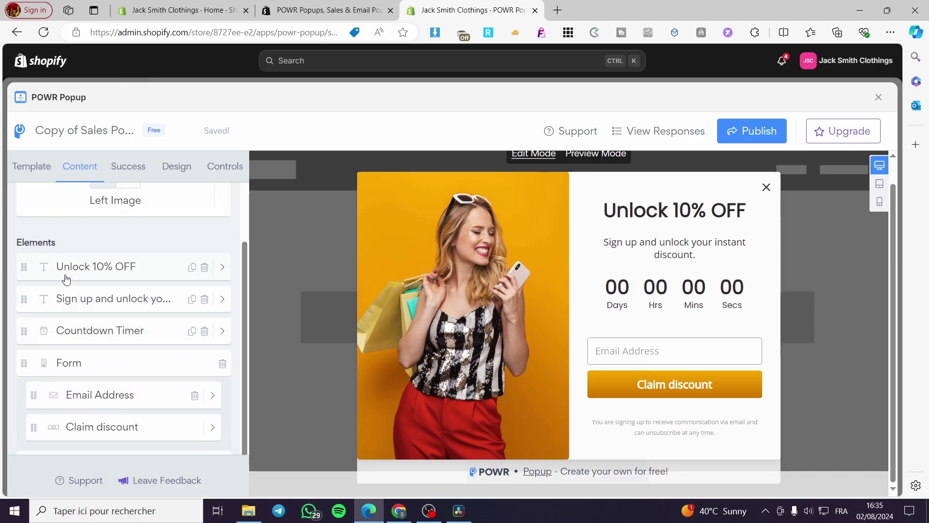
# Step: Rewrite the subtitle to 'Sign up and receive monthly Newsletter.'
pyautogui.click(125, 306)
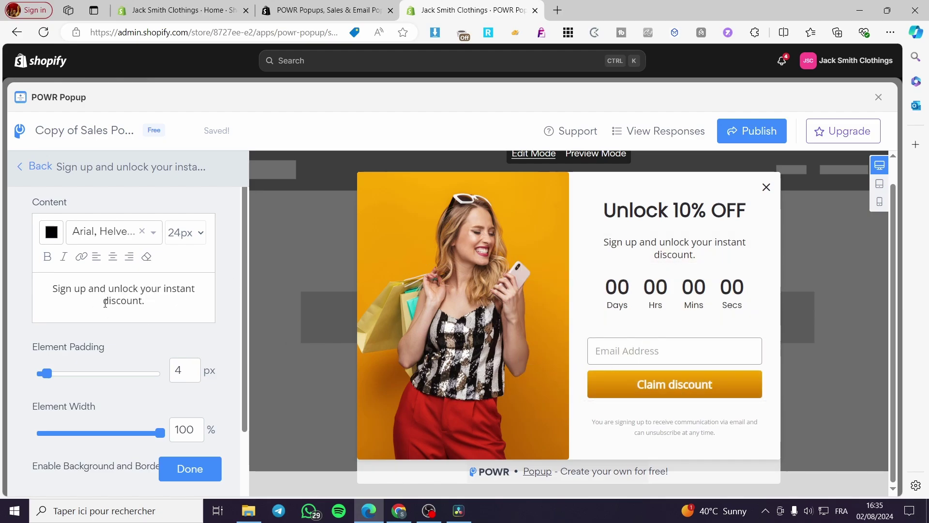
pyautogui.moveTo(145, 301)
pyautogui.mouseDown()
pyautogui.moveTo(35, 291)
pyautogui.moveTo(111, 289)
pyautogui.moveTo(142, 301)
pyautogui.mouseUp()
pyautogui.write('R')
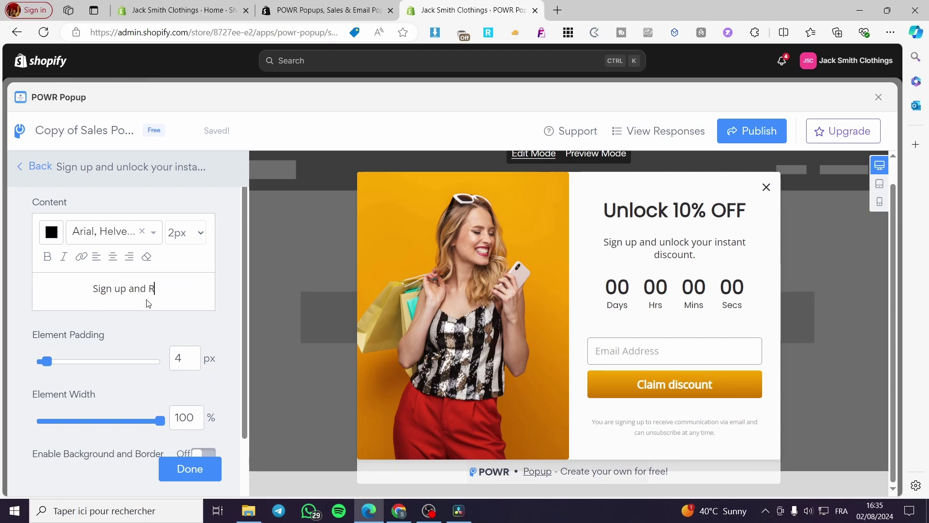
pyautogui.press('BackSpace')
pyautogui.write('receive')
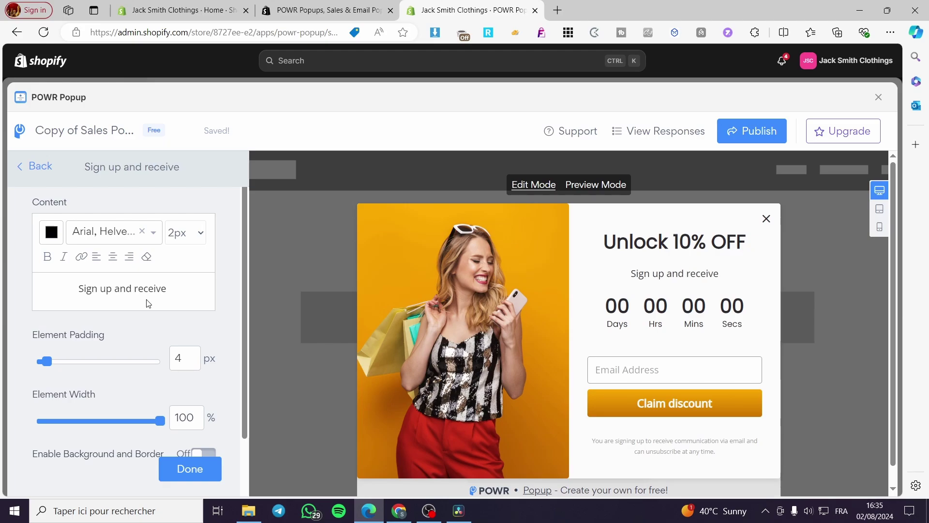
pyautogui.write('monthly ')
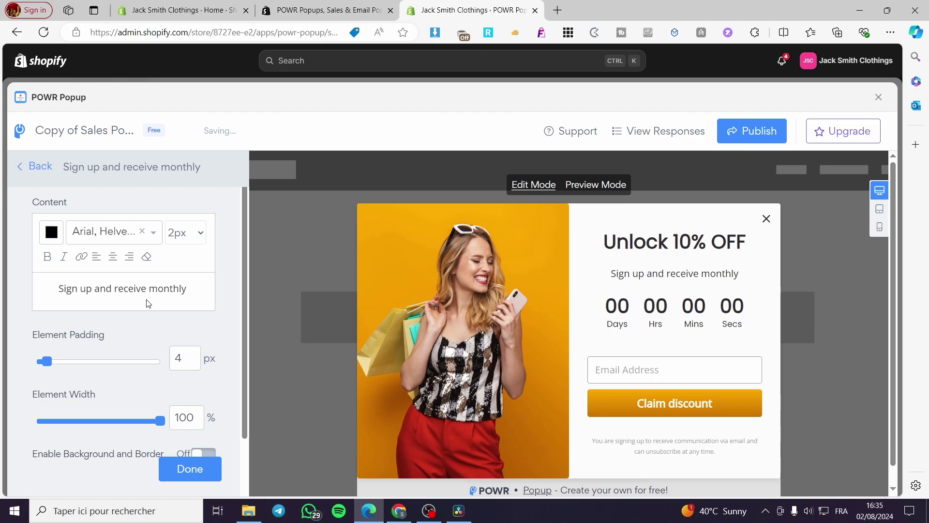
pyautogui.write('New')
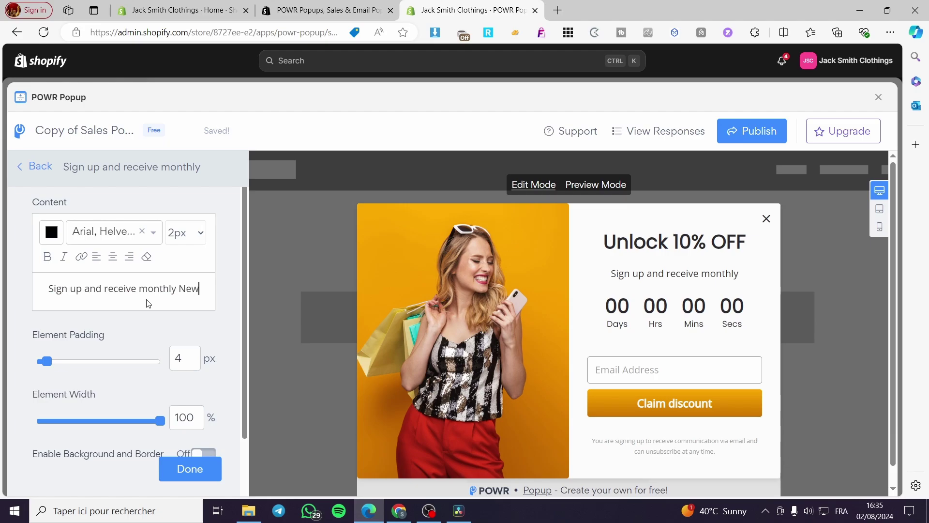
pyautogui.write('sletter')
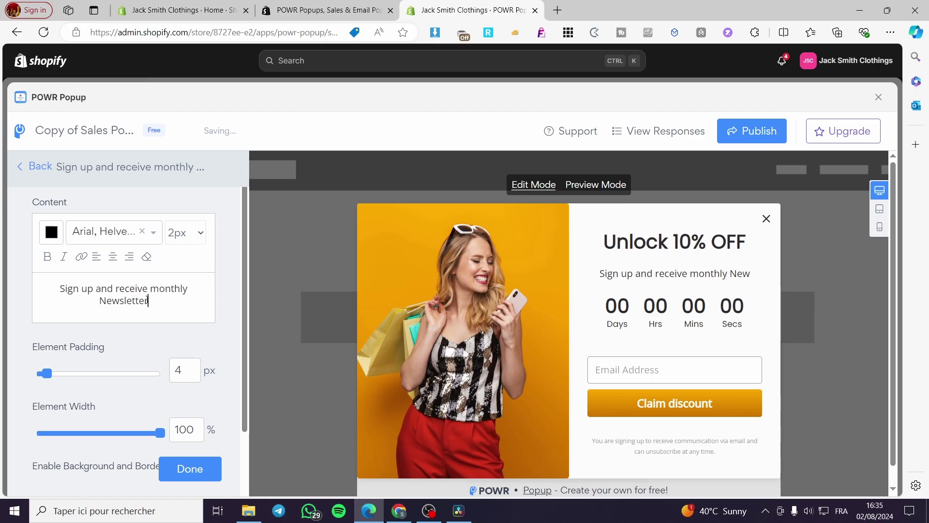
pyautogui.write('.')
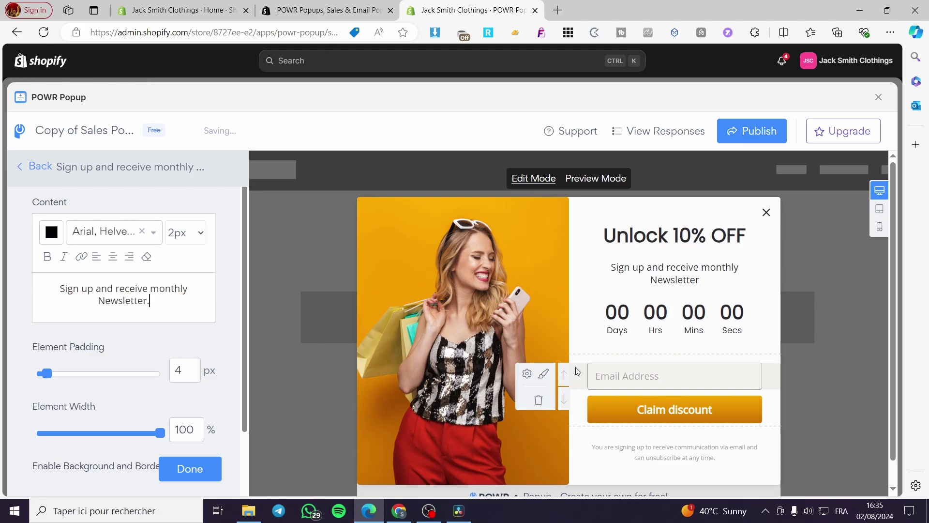
pyautogui.click(190, 468)
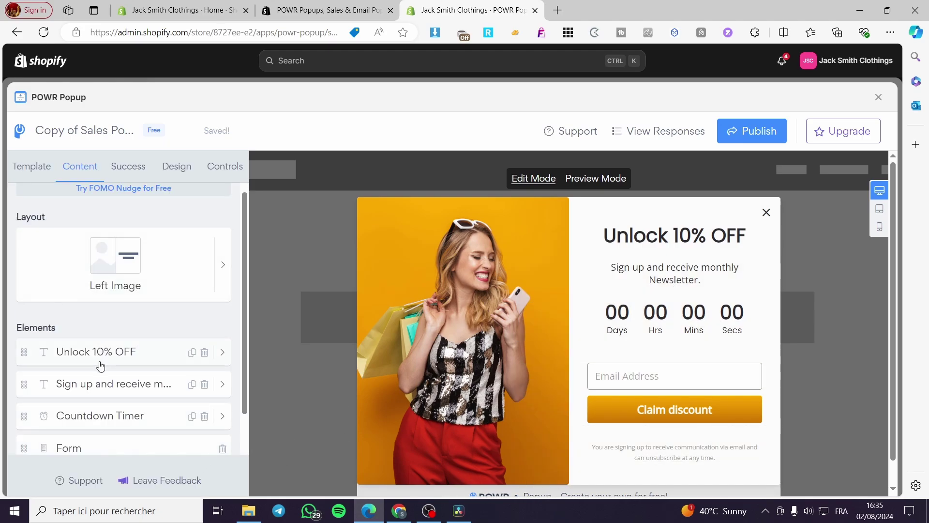
# Step: Change the 'Unlock 10% OFF' heading to 'Free Newsletter Subscription'
pyautogui.click(100, 365)
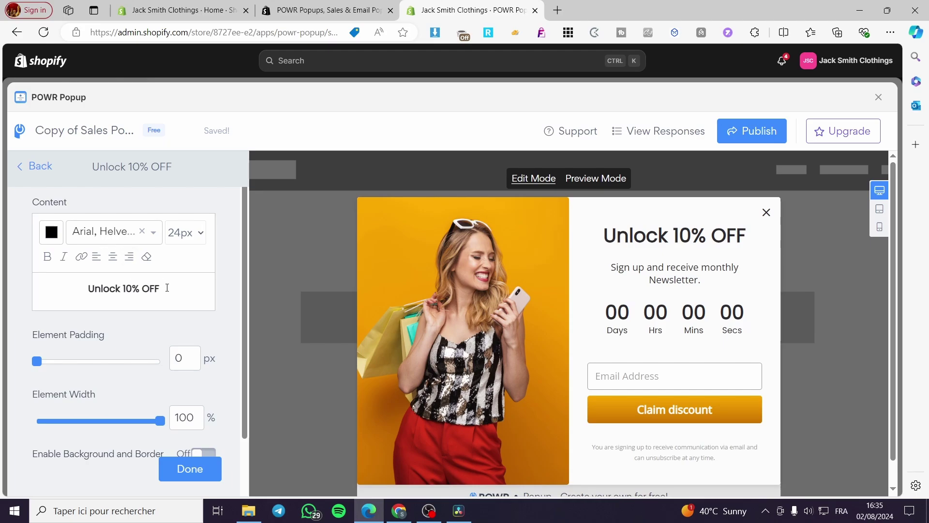
pyautogui.moveTo(167, 287); pyautogui.dragTo(46, 278)
pyautogui.write('Fre')
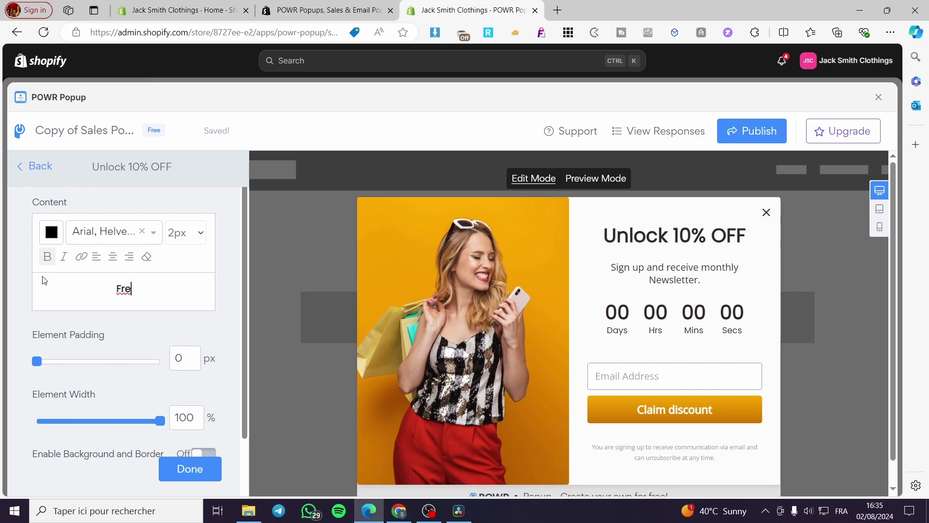
pyautogui.write('e Ne')
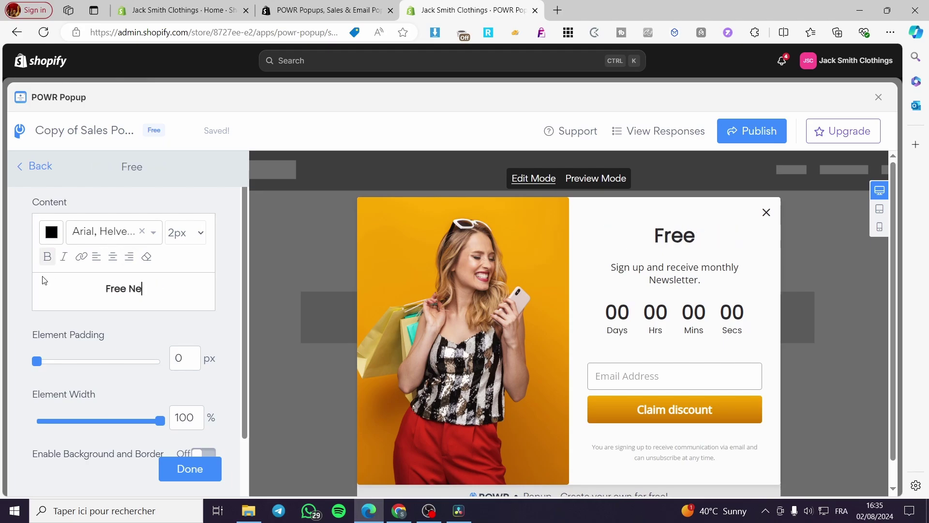
pyautogui.write('wsletter ')
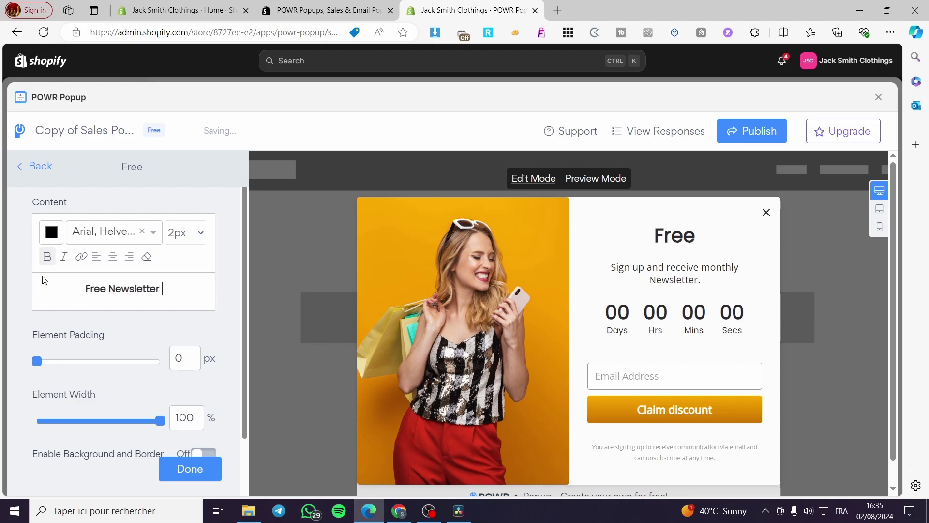
pyautogui.write('s')
pyautogui.press('BackSpace')
pyautogui.write('S')
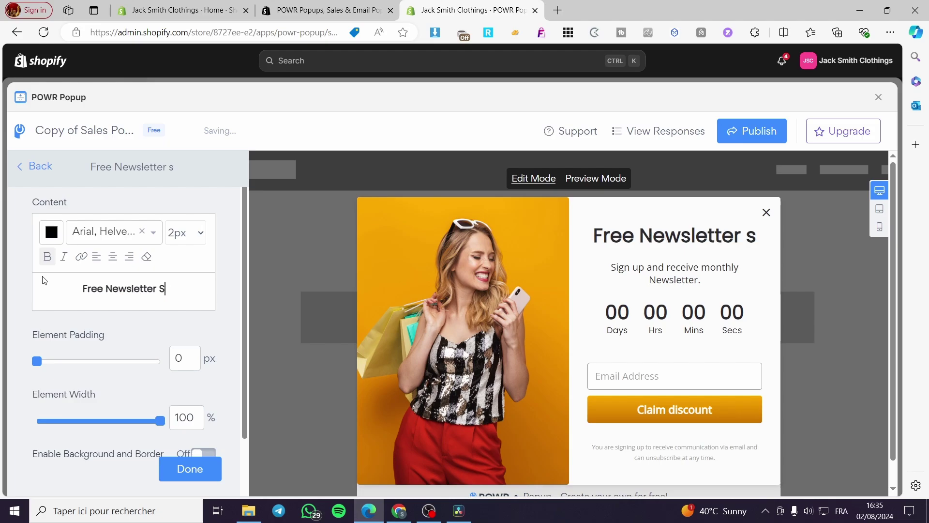
pyautogui.write('ubscri')
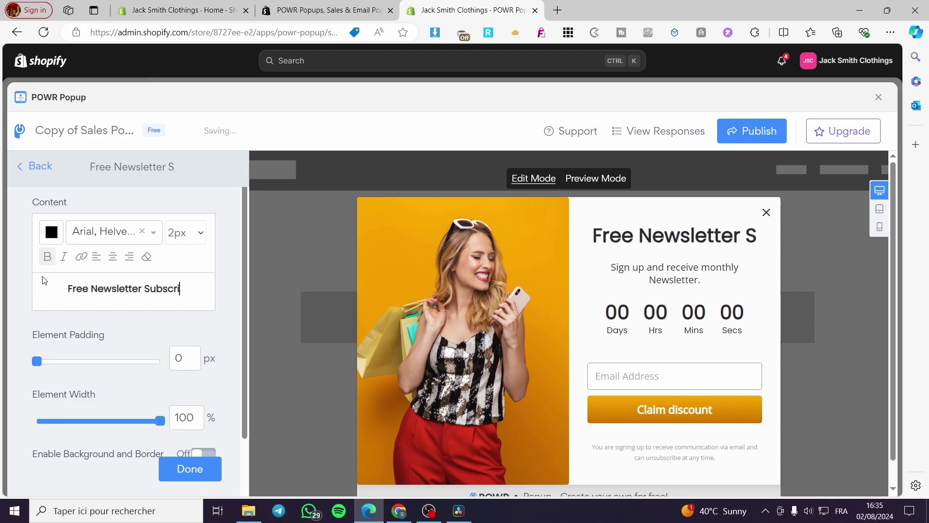
pyautogui.write('ption')
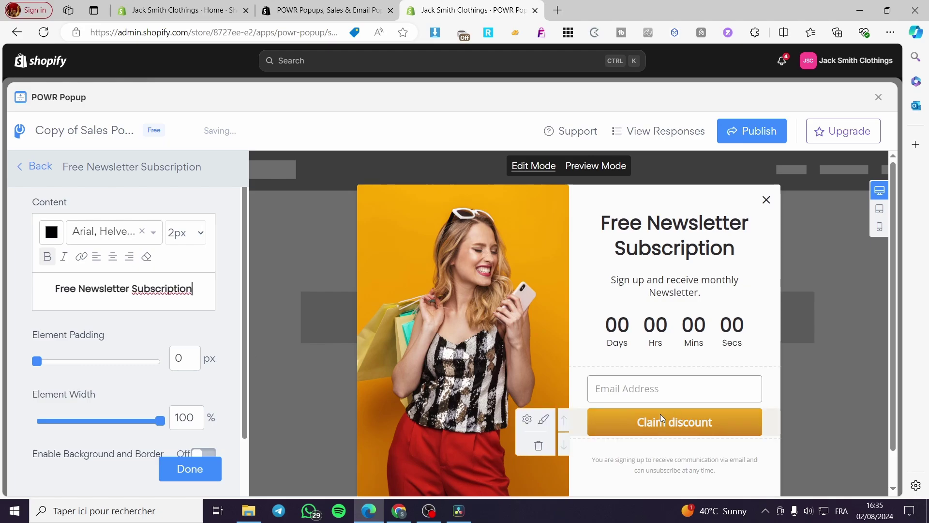
pyautogui.scroll(-3, 129, 411)
pyautogui.click(190, 469)
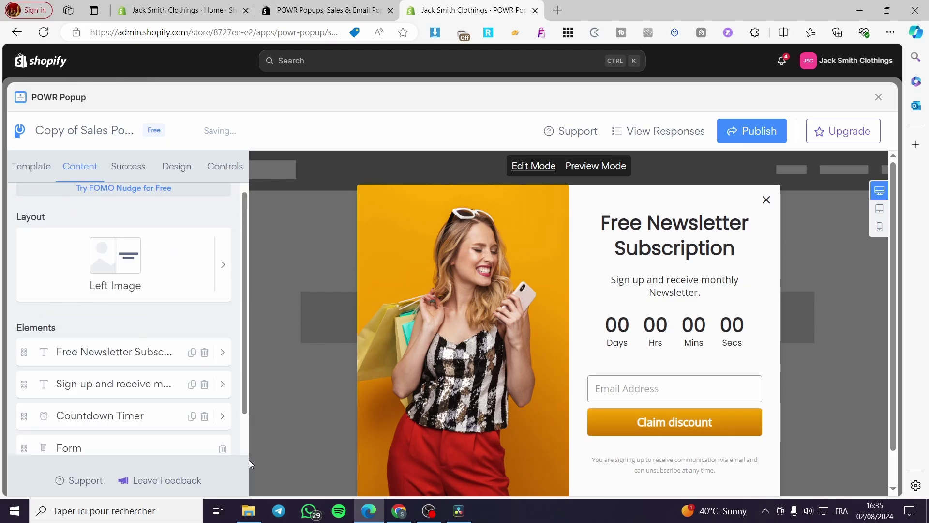
# Step: Delete the Countdown Timer element from the popup
pyautogui.scroll(-2, 121, 357)
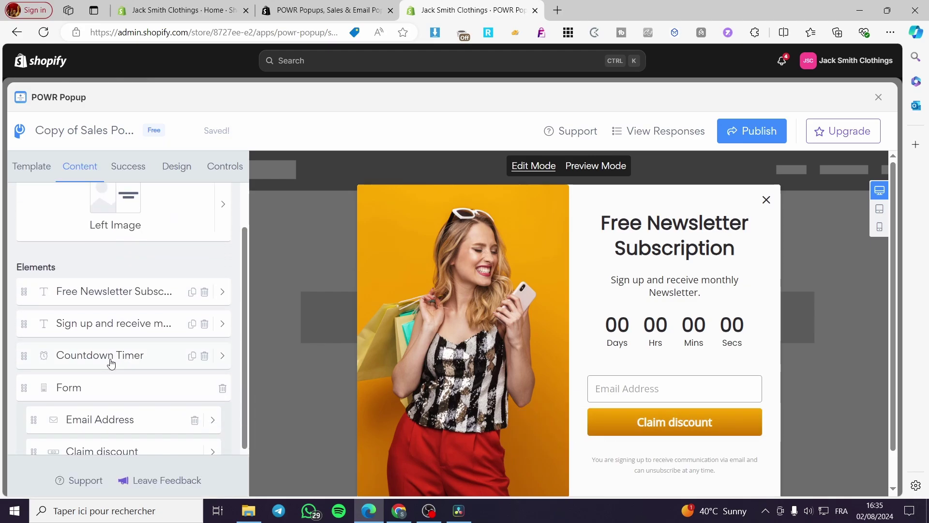
pyautogui.click(110, 363)
pyautogui.click(30, 171)
pyautogui.click(204, 355)
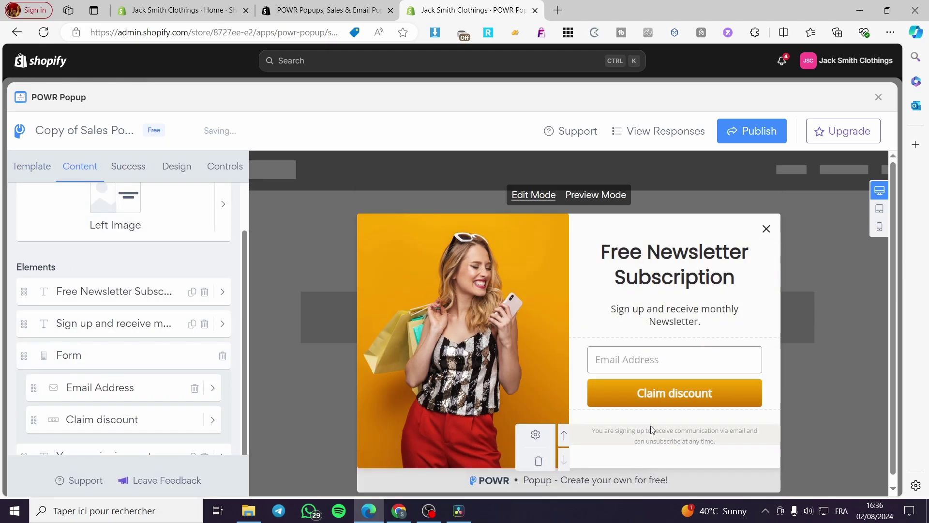
# Step: Relabel the discount button 'Sign Up FREE' and set its background colour to blue
pyautogui.click(143, 426)
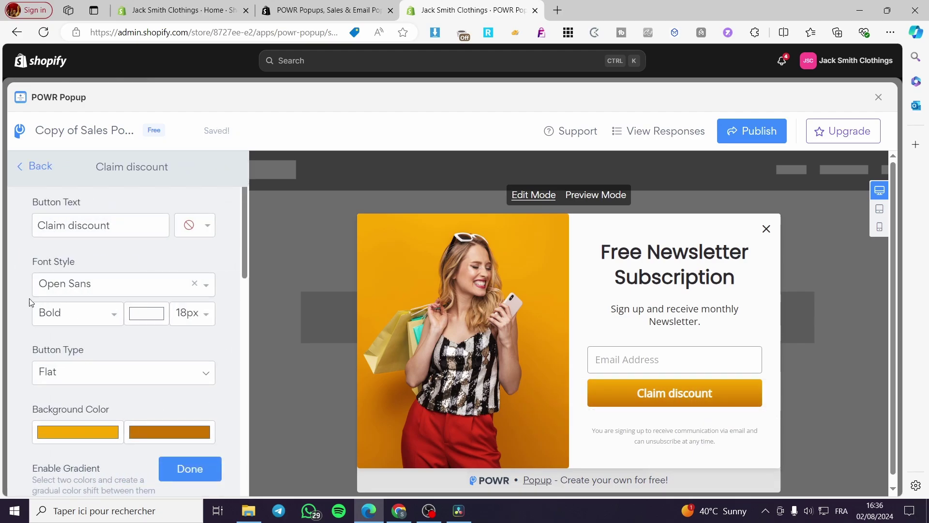
pyautogui.moveTo(123, 224); pyautogui.dragTo(14, 227)
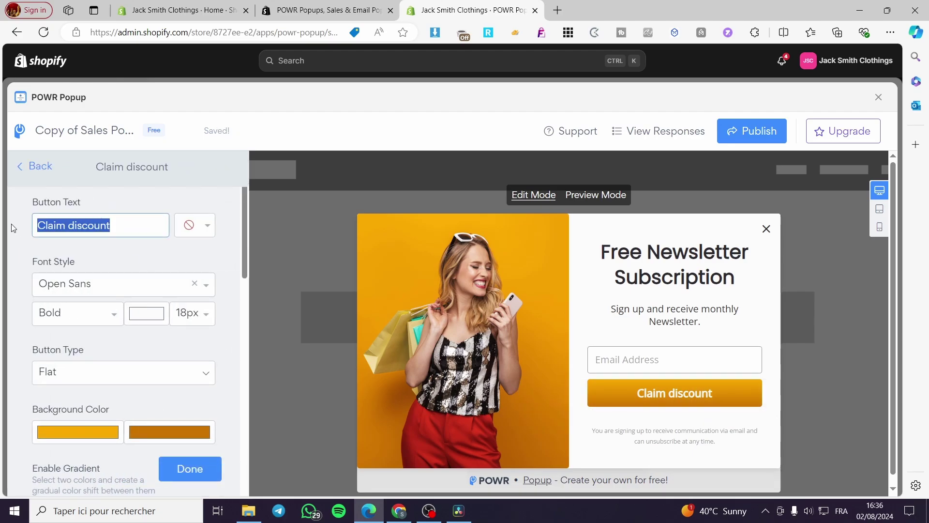
pyautogui.write('Sign U')
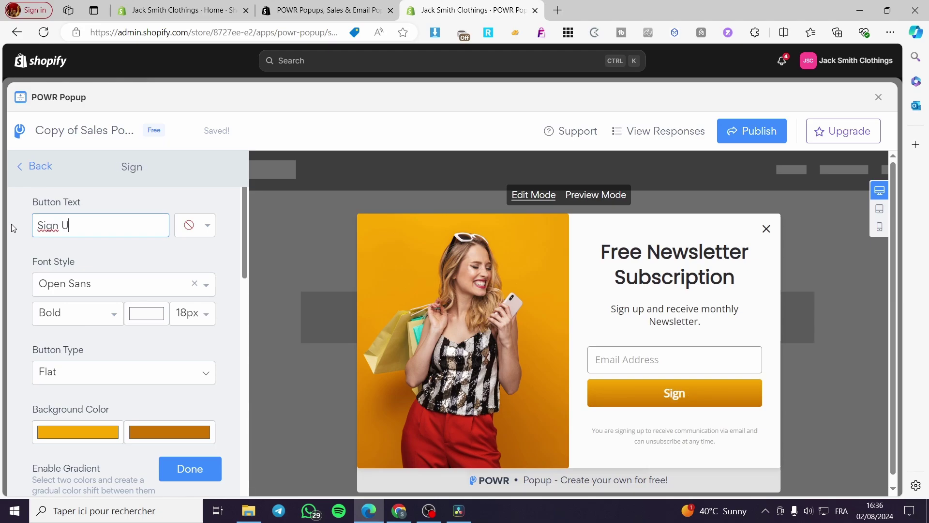
pyautogui.write('p FREE')
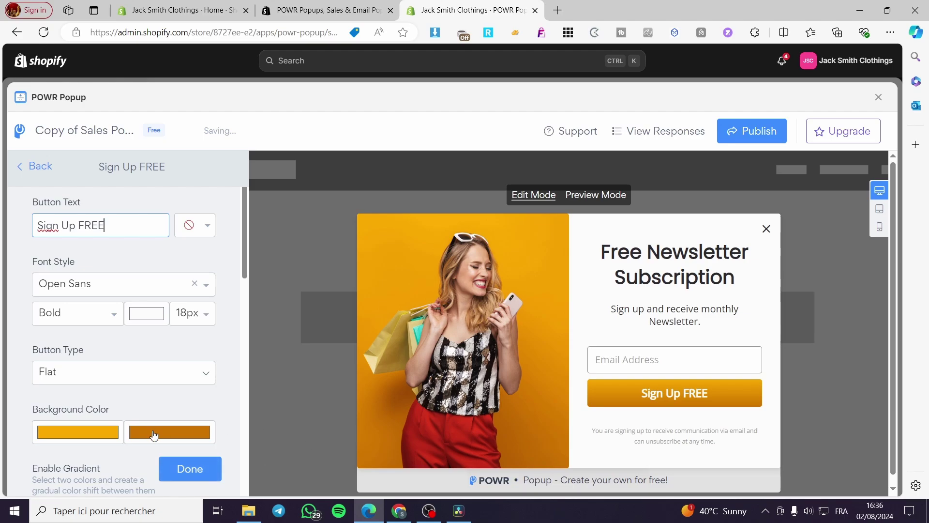
pyautogui.click(93, 435)
pyautogui.scroll(-3, 120, 426)
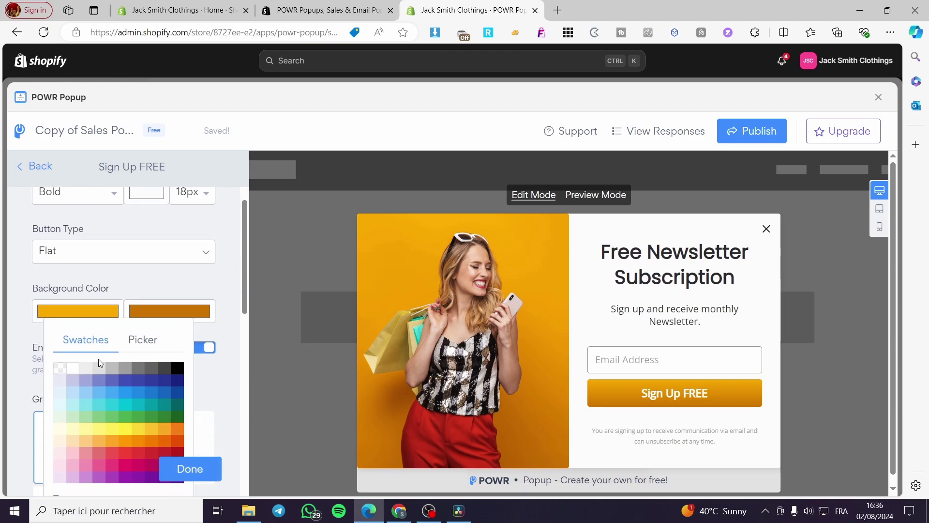
pyautogui.click(153, 393)
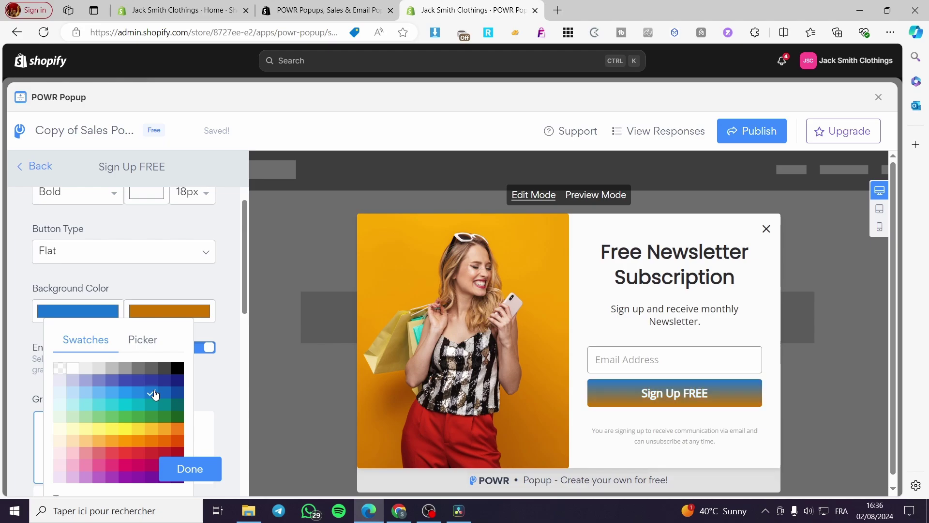
pyautogui.click(190, 469)
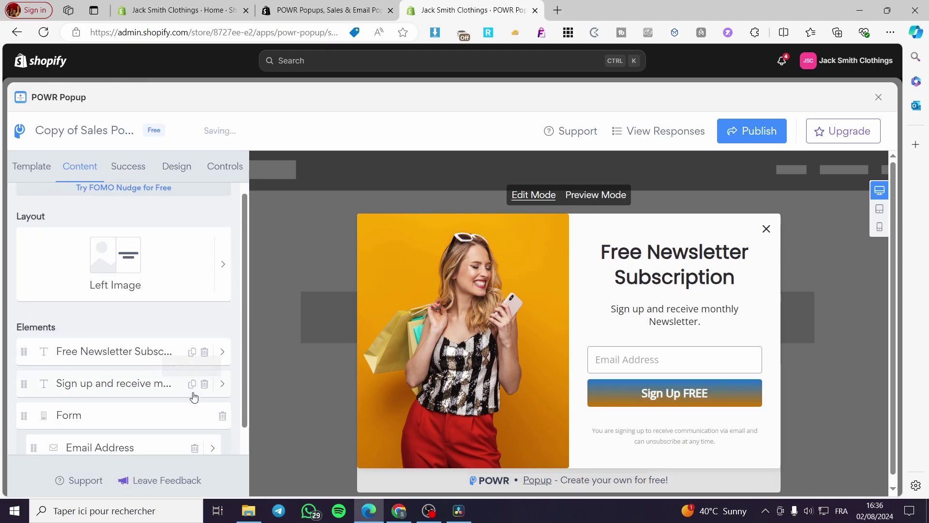
# Step: Turn the button's orange gradient colour light blue so the button is solid light blue
pyautogui.scroll(-3, 187, 389)
pyautogui.click(108, 317)
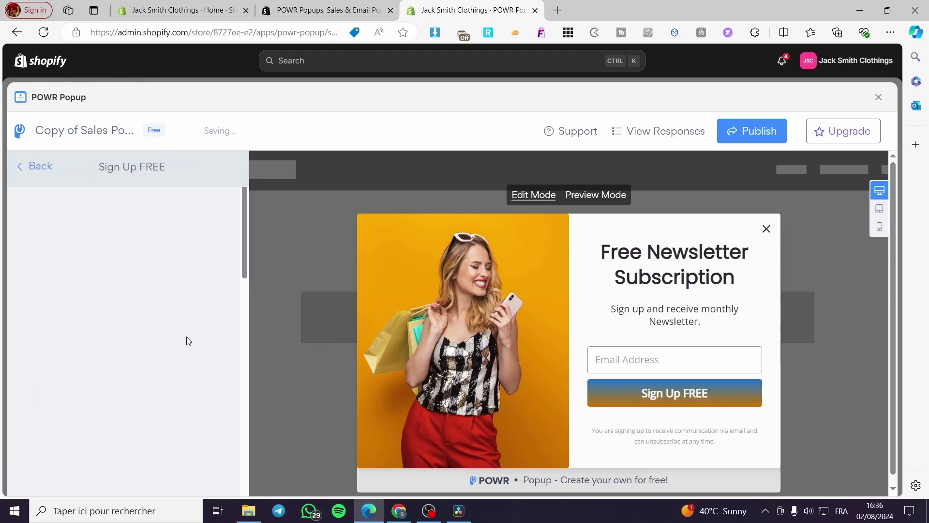
pyautogui.scroll(-5, 188, 368)
pyautogui.scroll(-2, 188, 378)
pyautogui.click(175, 256)
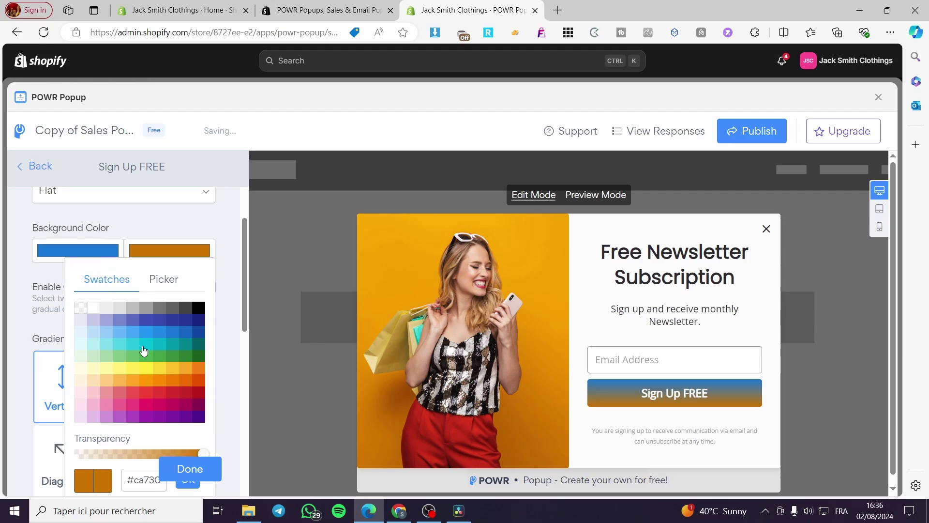
pyautogui.click(172, 333)
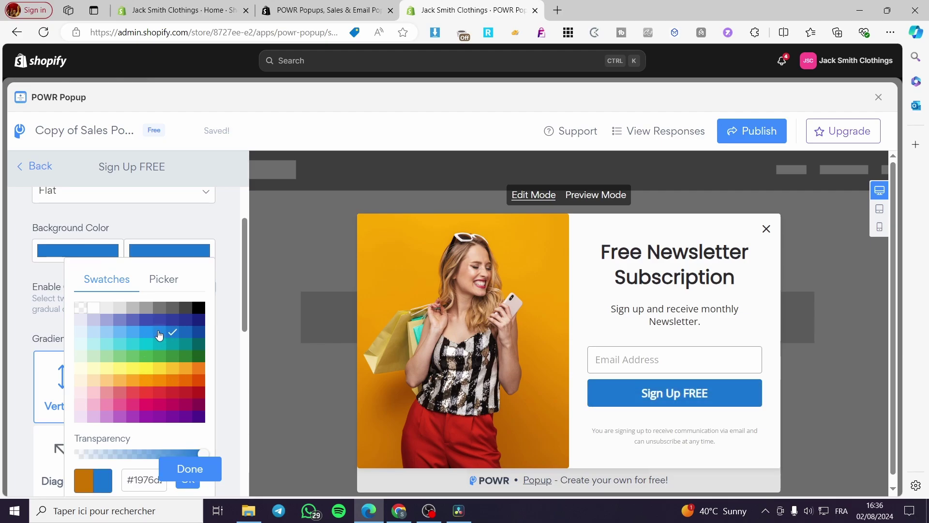
pyautogui.click(160, 334)
pyautogui.click(171, 471)
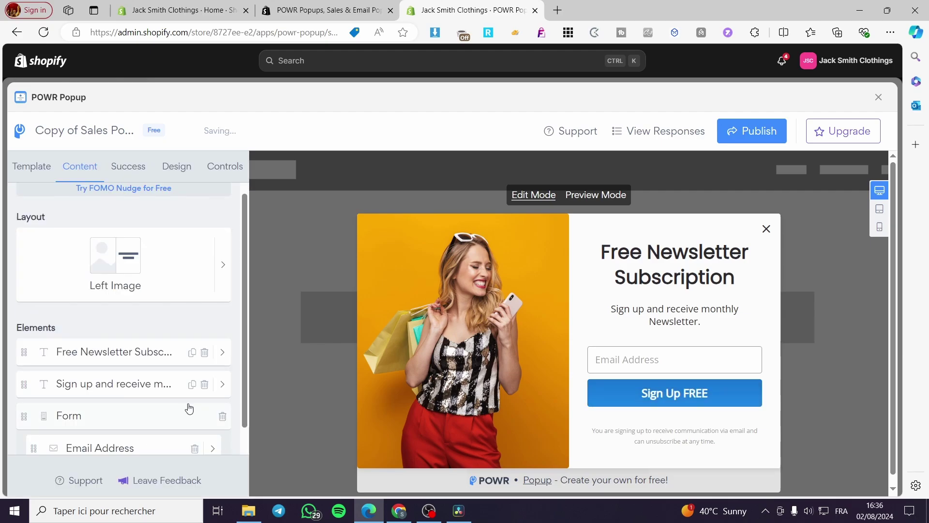
# Step: Choose Replace Image in the Left Image layout settings to open the file Manager
pyautogui.moveTo(670, 361)
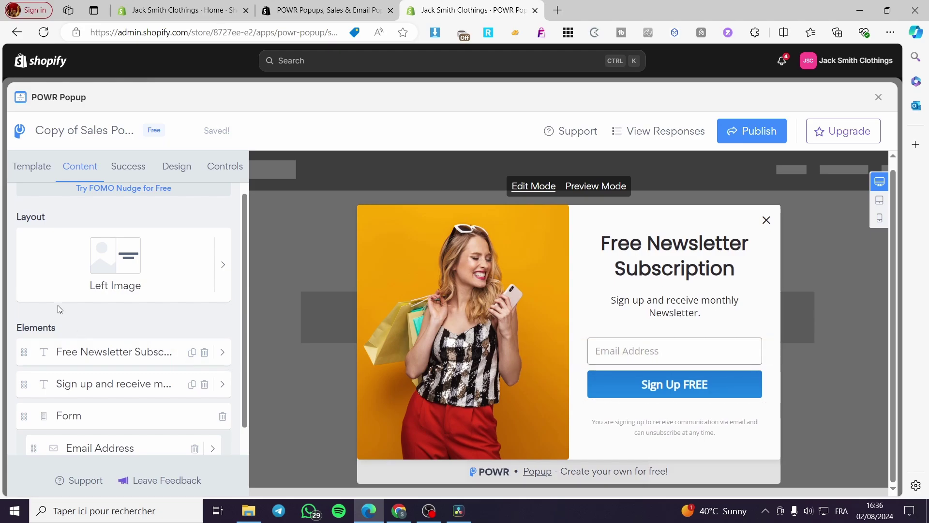
pyautogui.scroll(1, 172, 298)
pyautogui.scroll(-5, 150, 324)
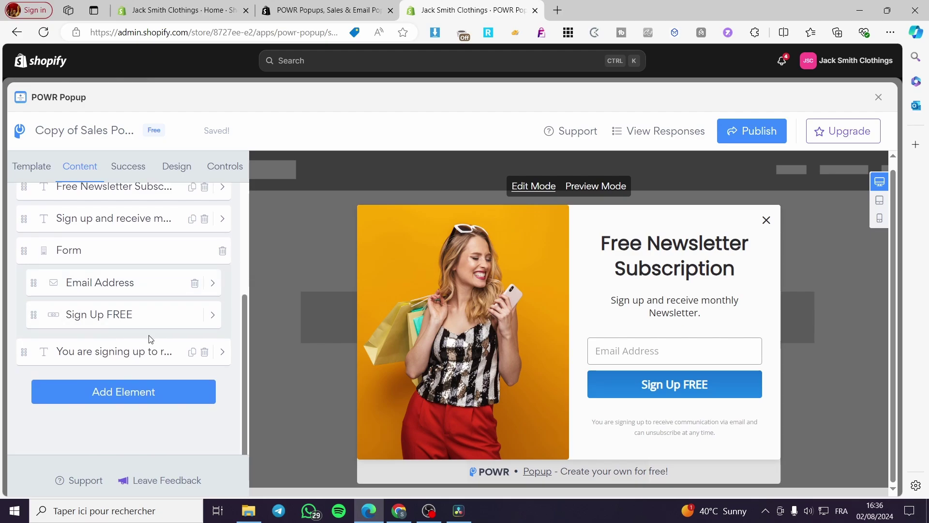
pyautogui.scroll(5, 147, 342)
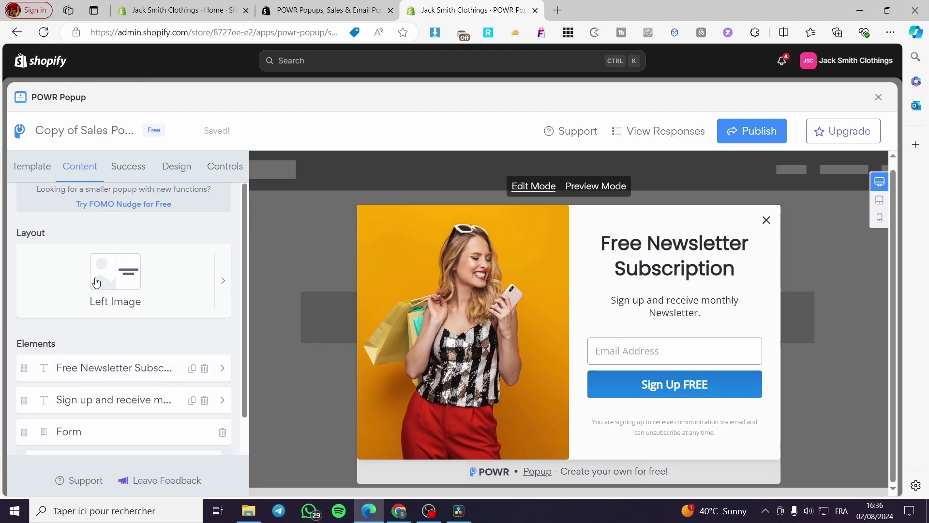
pyautogui.click(97, 282)
pyautogui.scroll(-8, 116, 290)
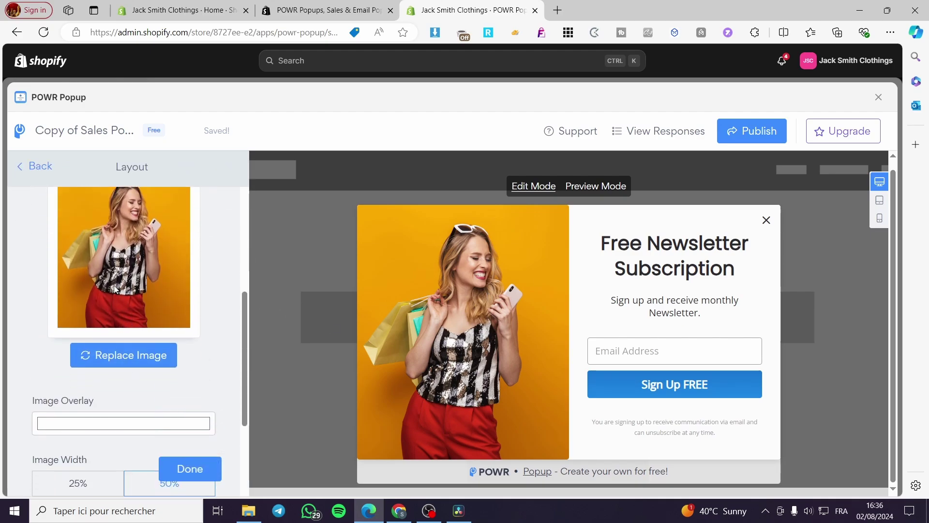
pyautogui.click(130, 364)
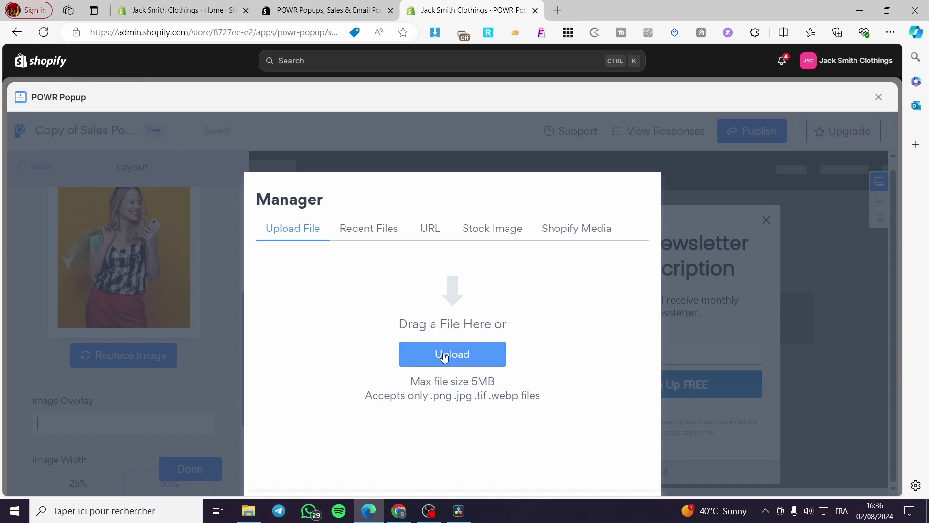
pyautogui.click(556, 11)
# Step: Go to canva.com and scroll to the Recent designs on the Canva home page
pyautogui.write('canva')
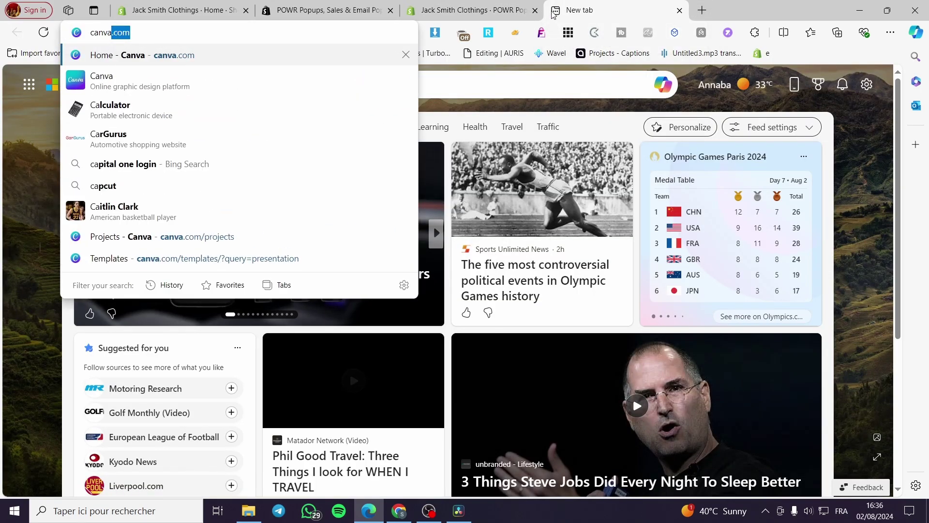
pyautogui.press('Return')
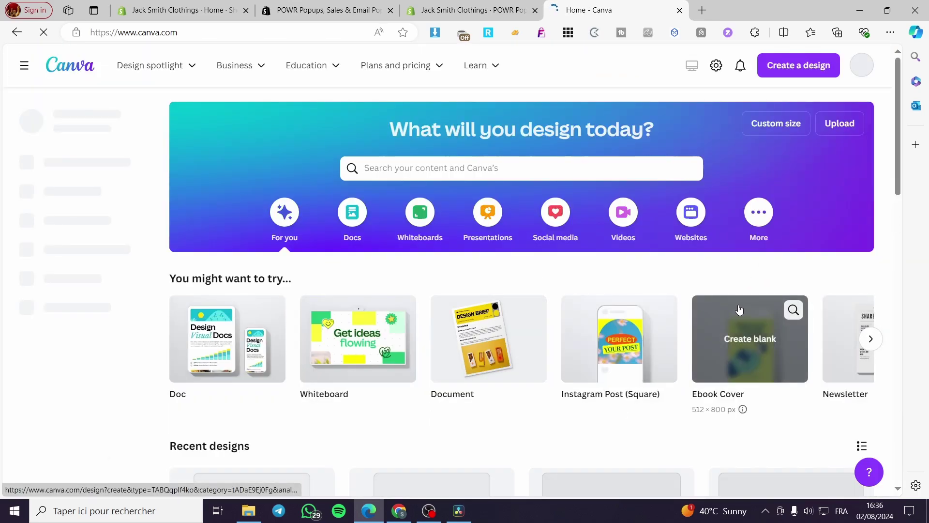
pyautogui.scroll(-5, 225, 338)
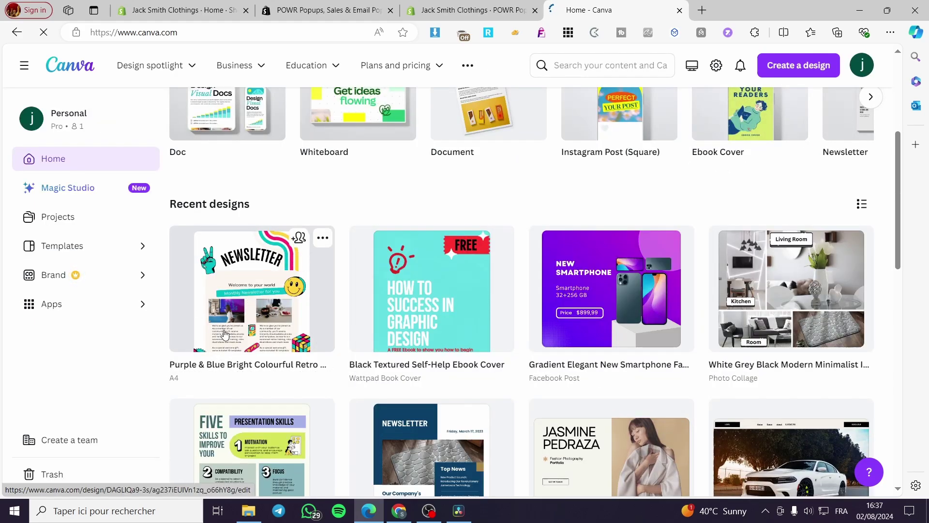
# Step: Download the Purple & Blue retro NEWSLETTER design from Canva as a PNG file
pyautogui.click(254, 294)
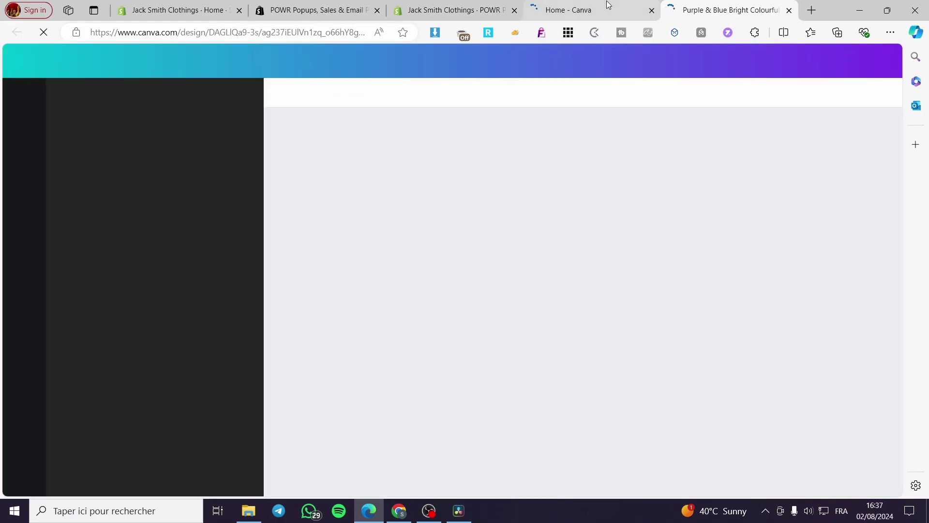
pyautogui.click(652, 10)
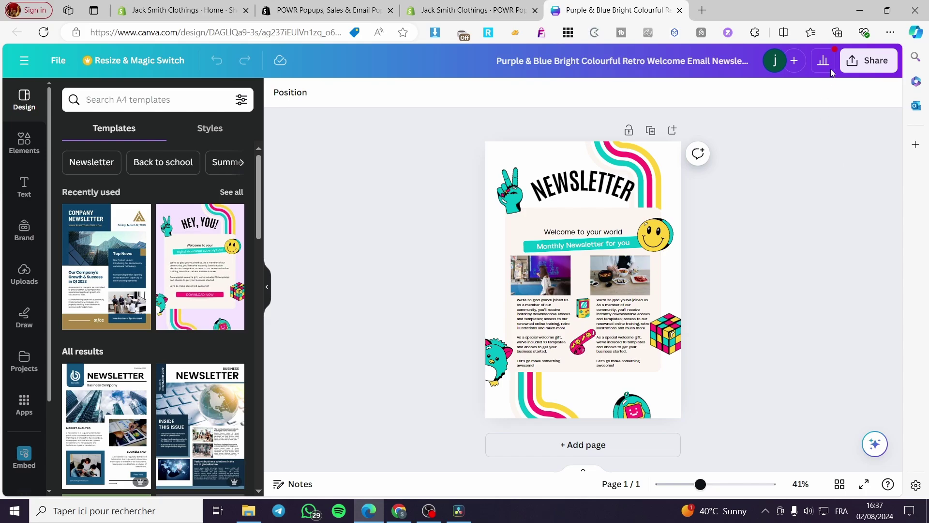
pyautogui.click(868, 64)
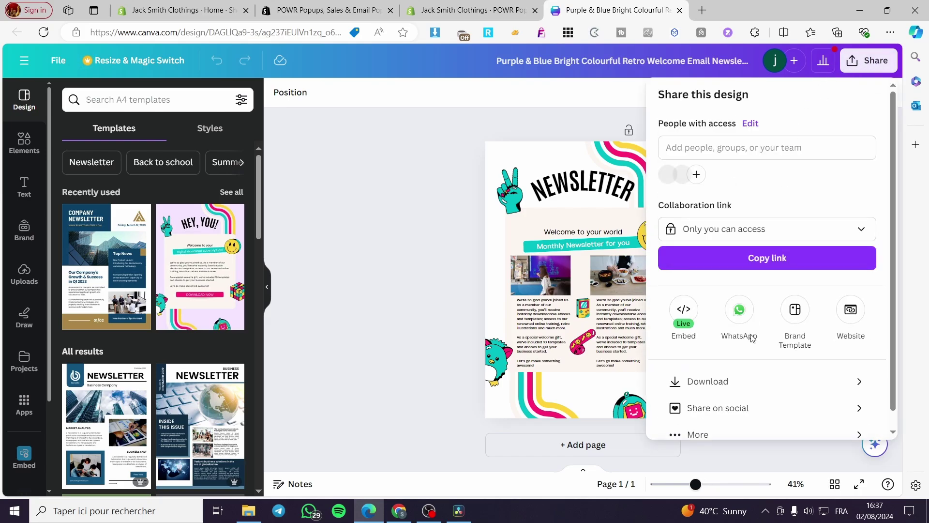
pyautogui.click(697, 381)
pyautogui.click(833, 145)
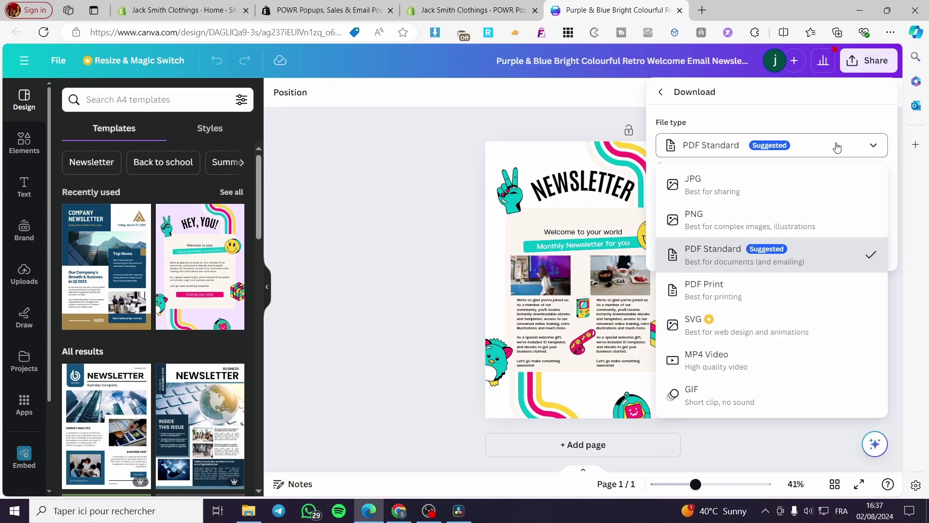
pyautogui.click(762, 215)
pyautogui.click(781, 317)
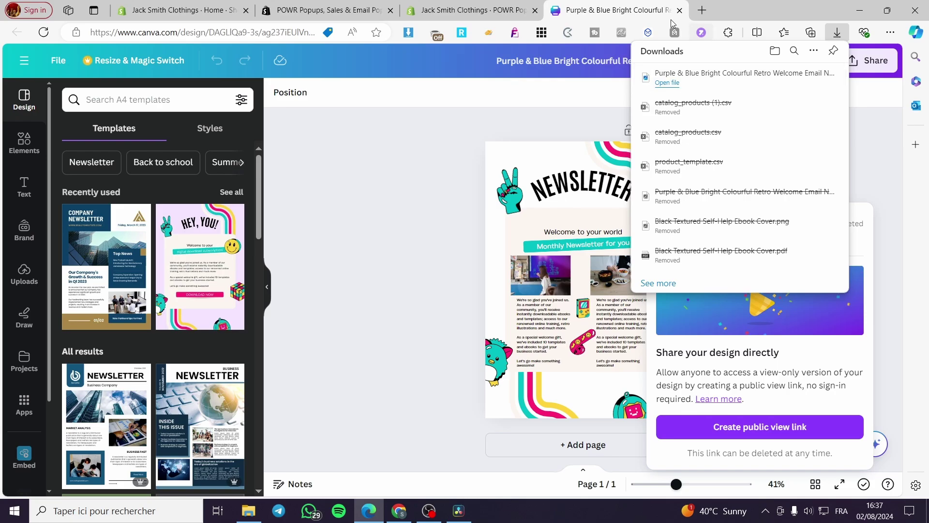
pyautogui.click(421, 17)
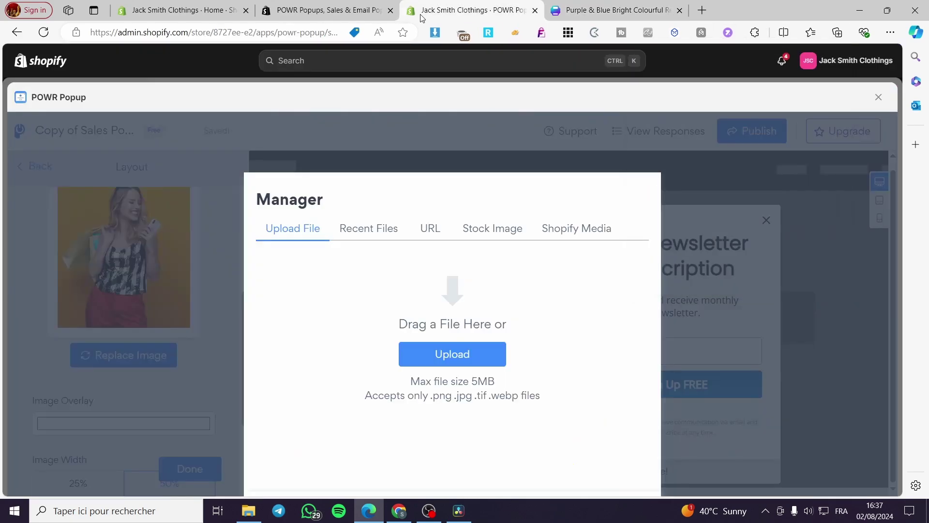
# Step: Upload the downloaded newsletter PNG as the popup's left image and finish the Layout settings
pyautogui.click(454, 355)
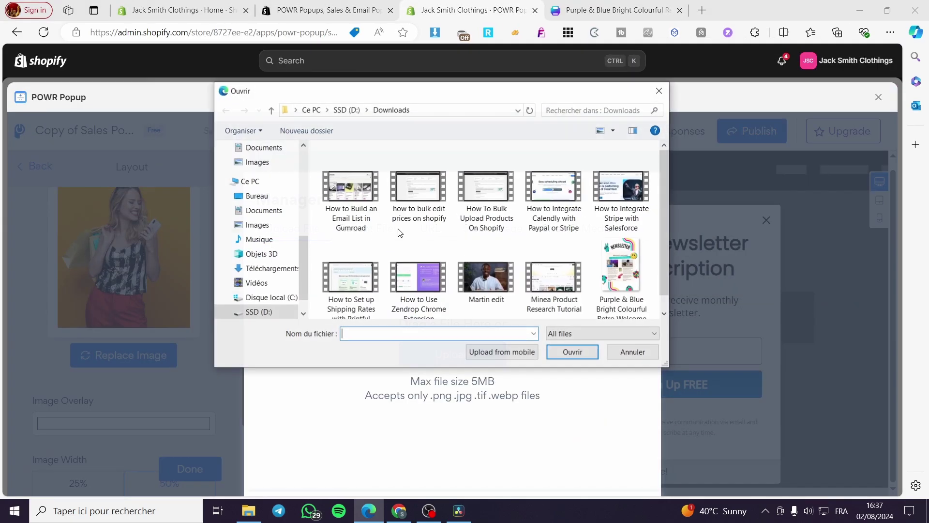
pyautogui.doubleClick(601, 265)
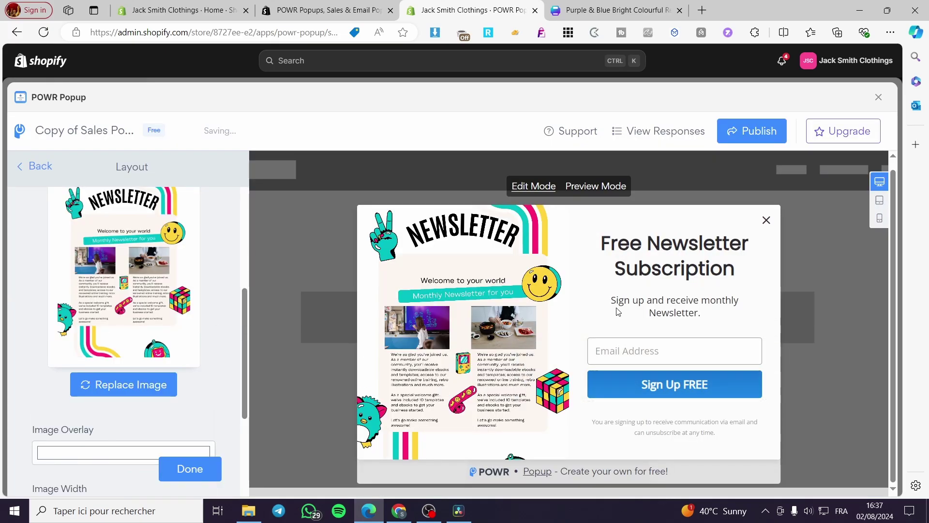
pyautogui.scroll(-3, 126, 424)
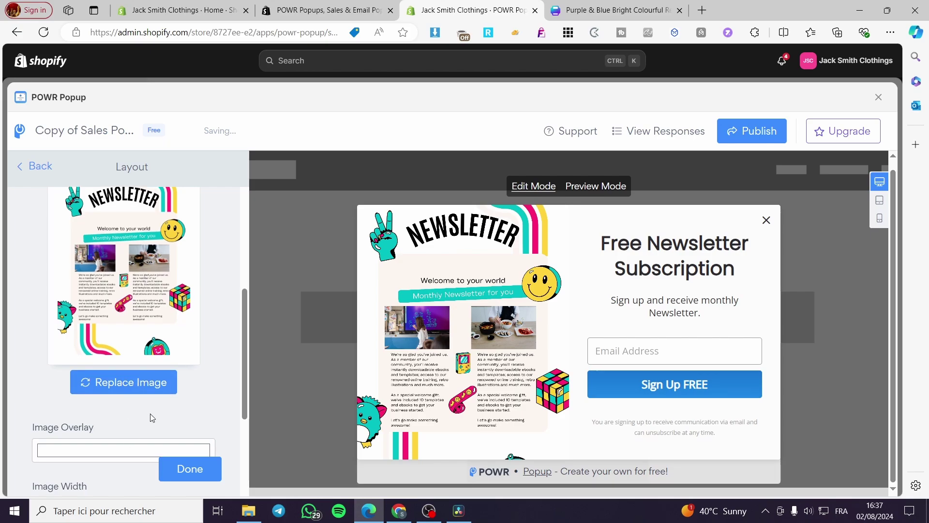
pyautogui.scroll(-2, 126, 423)
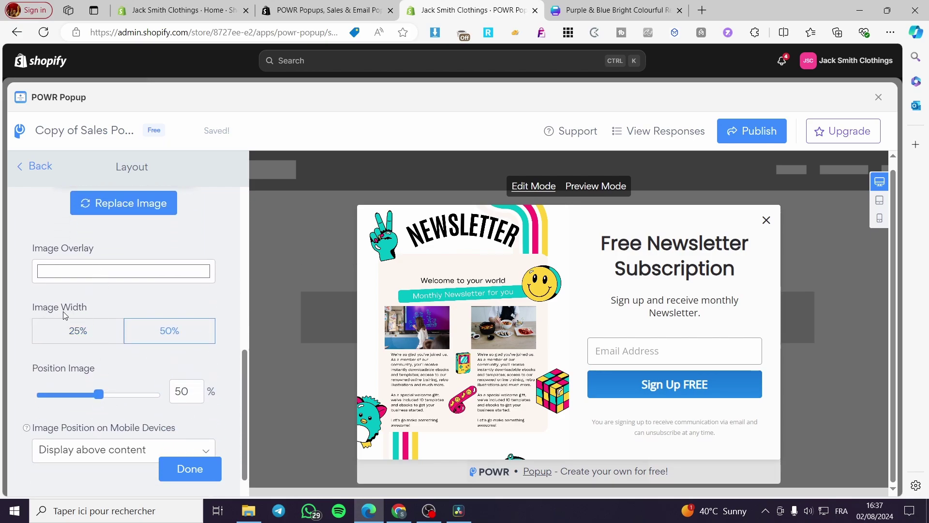
pyautogui.scroll(-3, 166, 435)
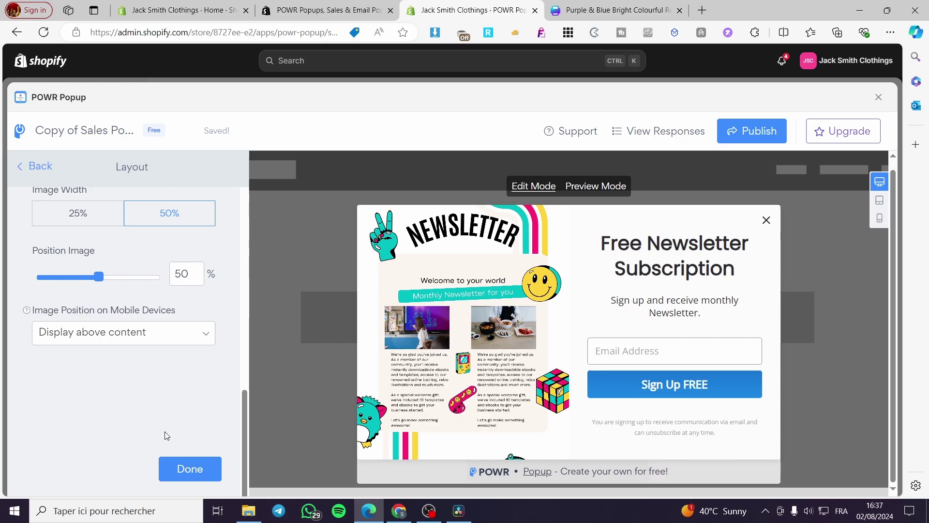
pyautogui.click(189, 469)
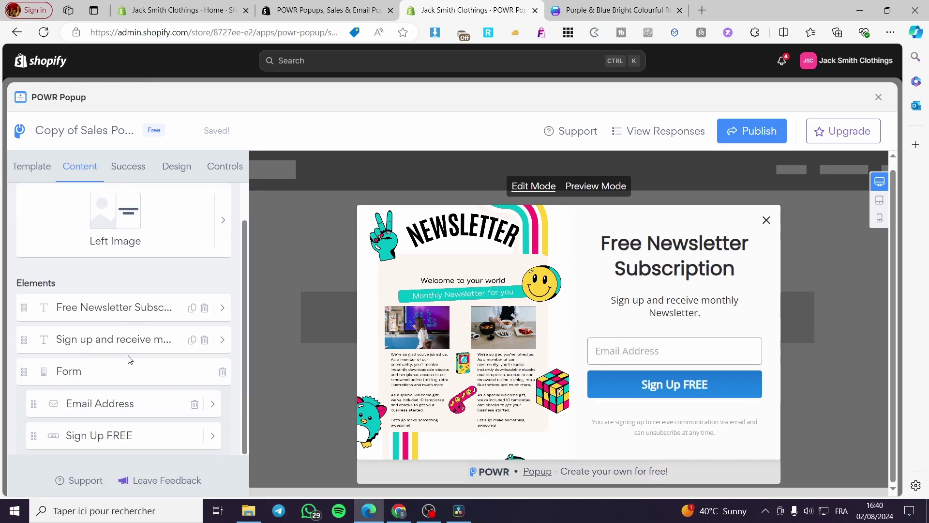
# Step: Browse the elements that can be added to the popup, then return to the element list
pyautogui.scroll(-3, 130, 359)
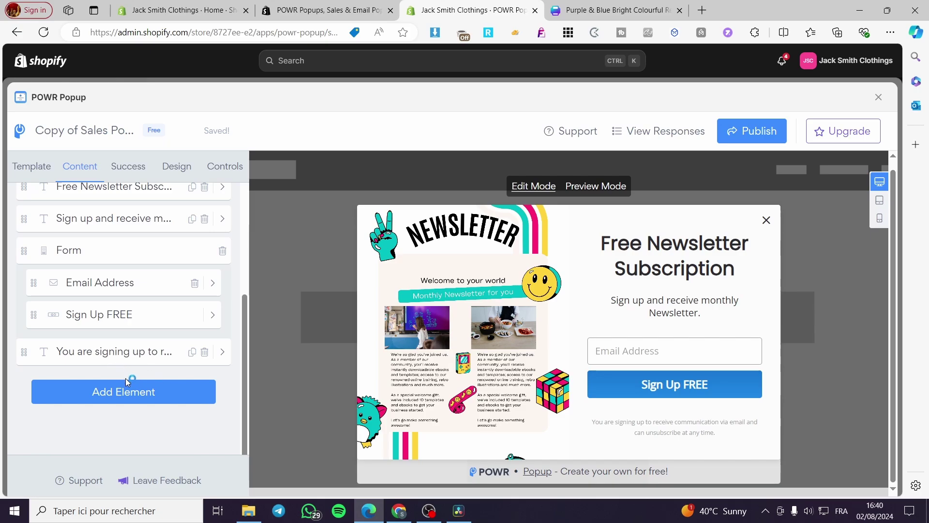
pyautogui.click(126, 386)
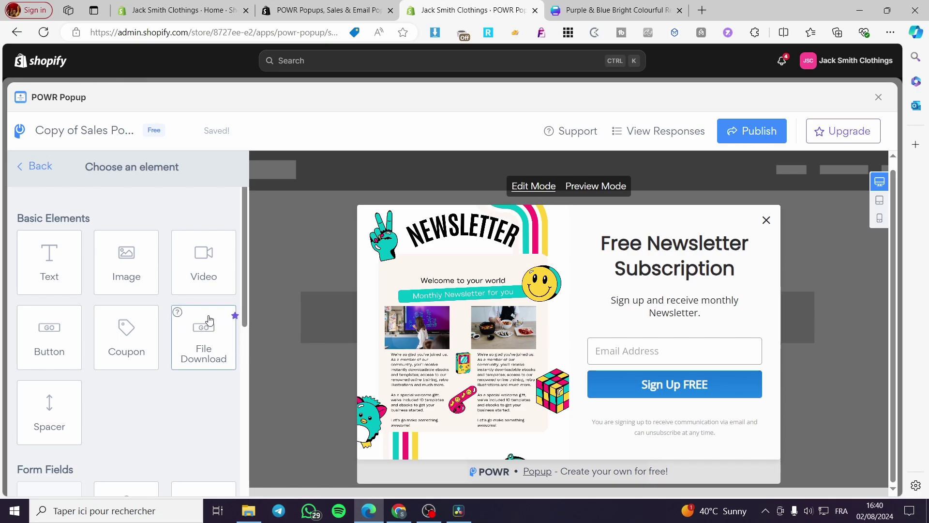
pyautogui.scroll(-3, 82, 397)
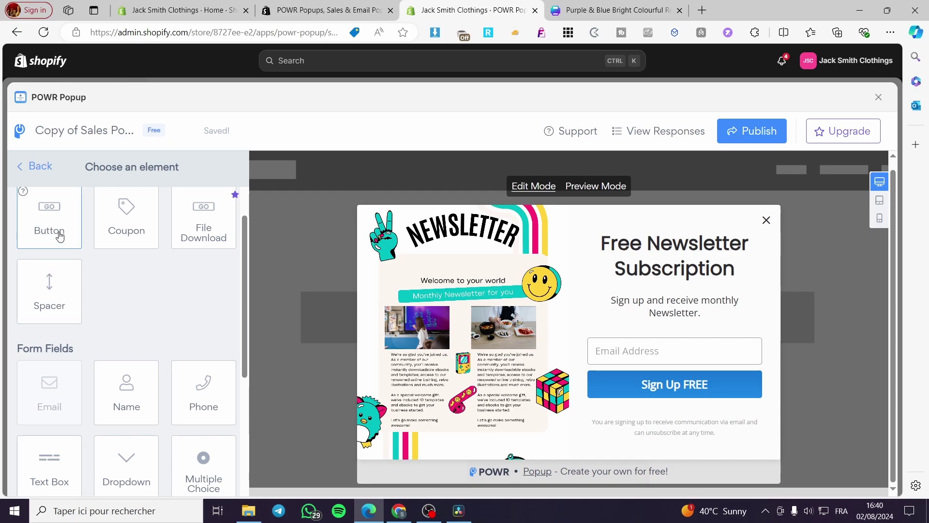
pyautogui.click(41, 168)
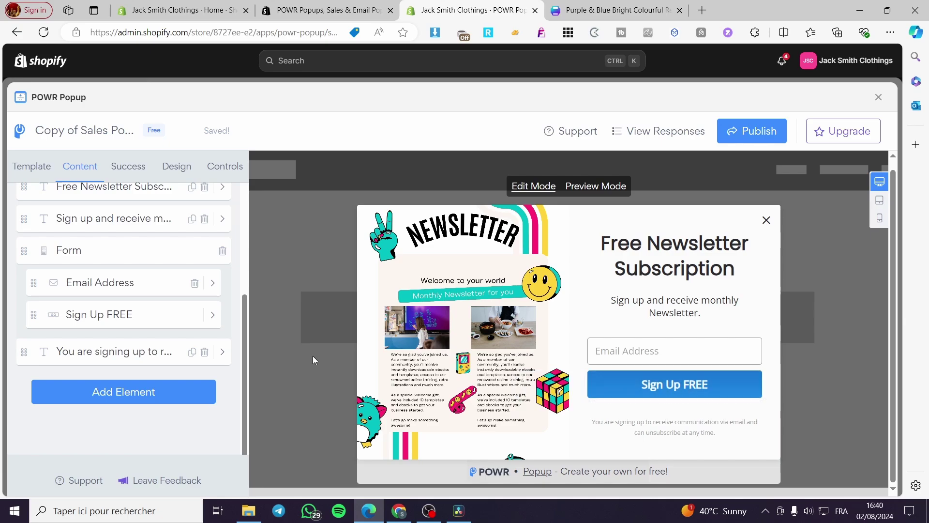
# Step: Turn on Make Email Required for the Email Address field so it shows an asterisk
pyautogui.scroll(2, 128, 327)
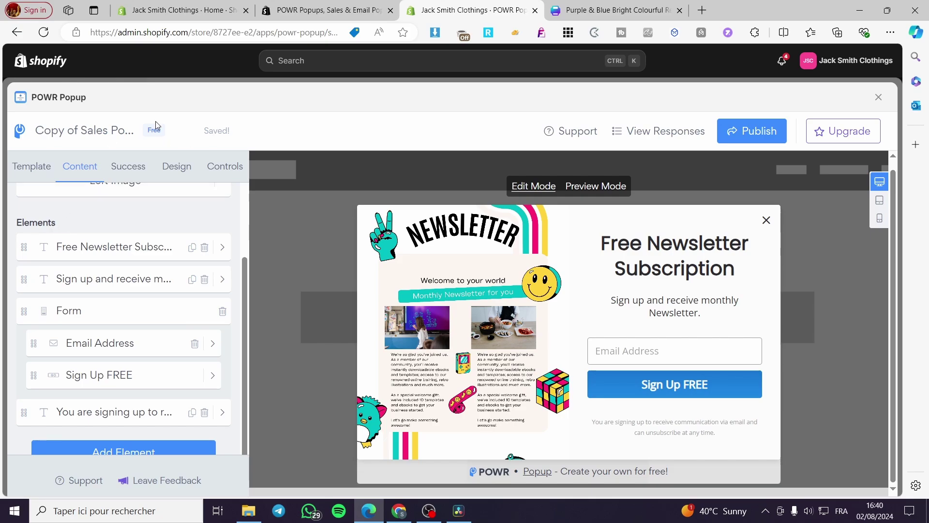
pyautogui.doubleClick(92, 104)
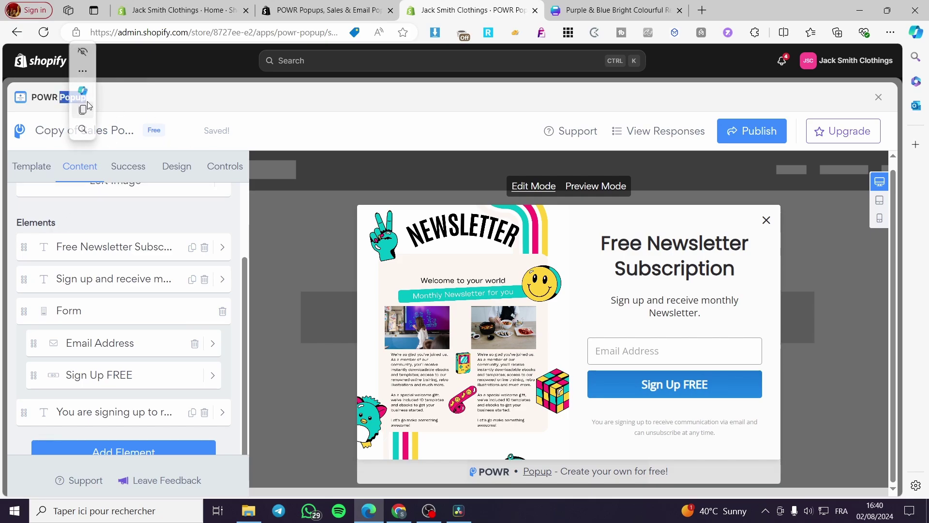
pyautogui.click(156, 101)
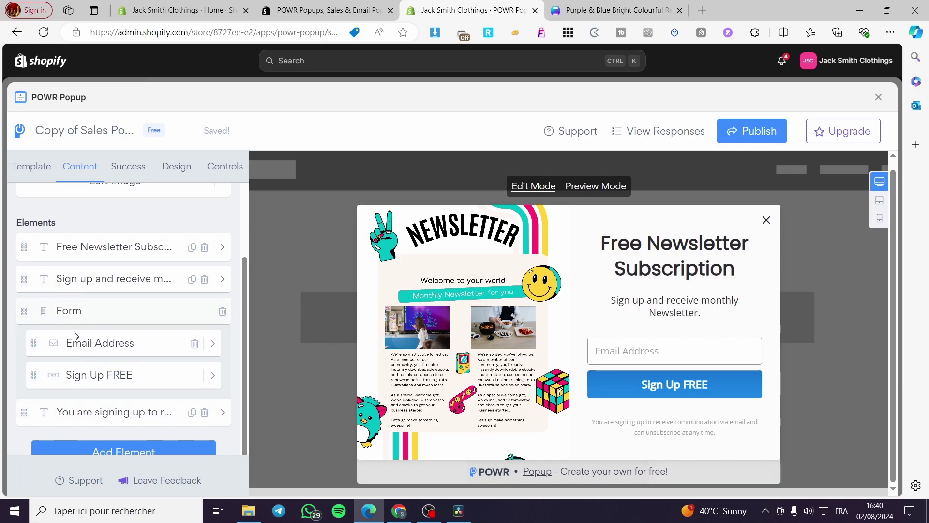
pyautogui.click(215, 344)
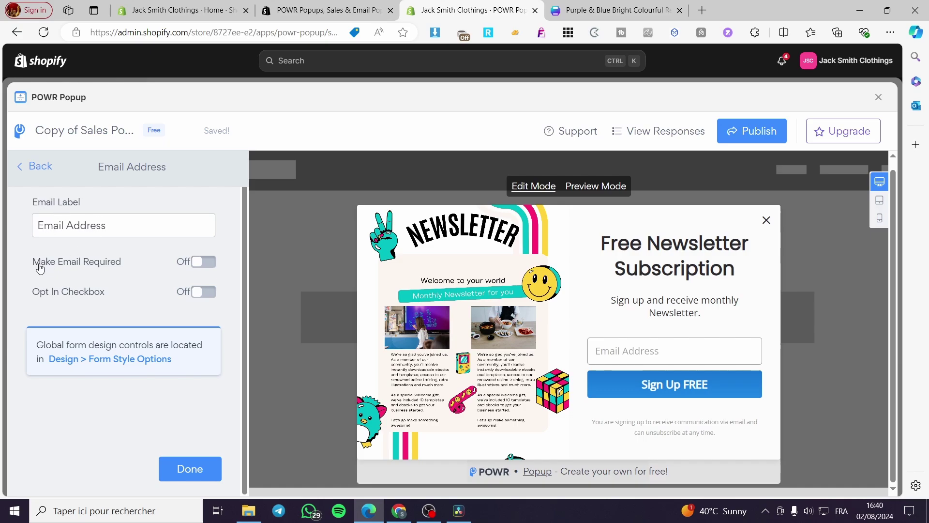
pyautogui.click(210, 263)
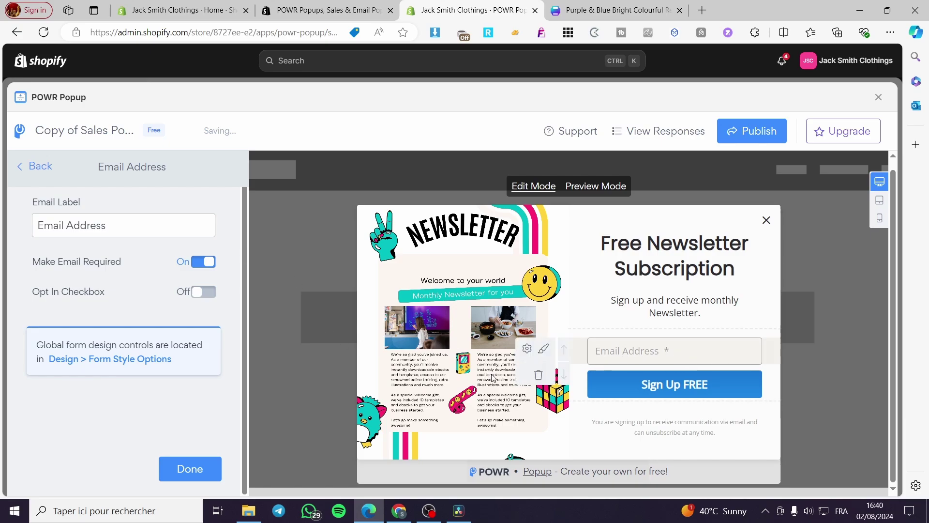
# Step: Publish the popup with Homepage as the install location via the Shopify Theme Editor
pyautogui.click(751, 133)
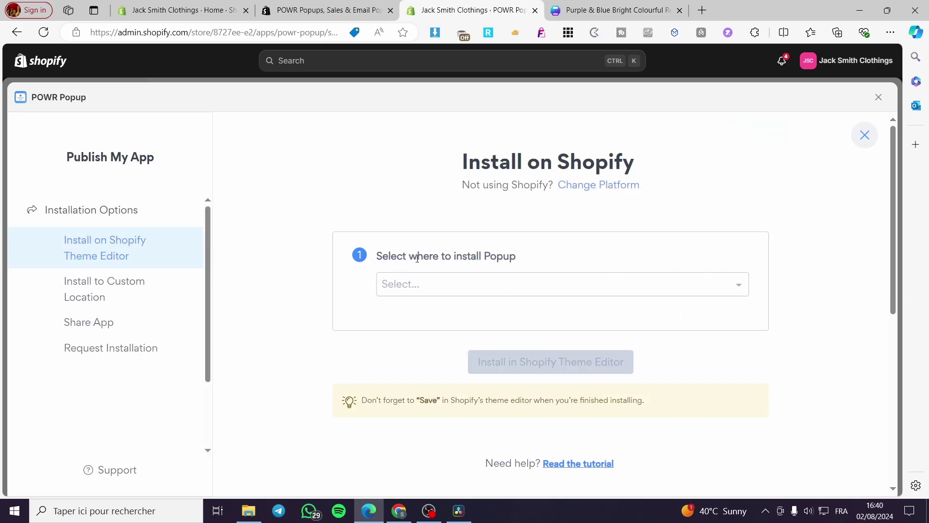
pyautogui.click(739, 287)
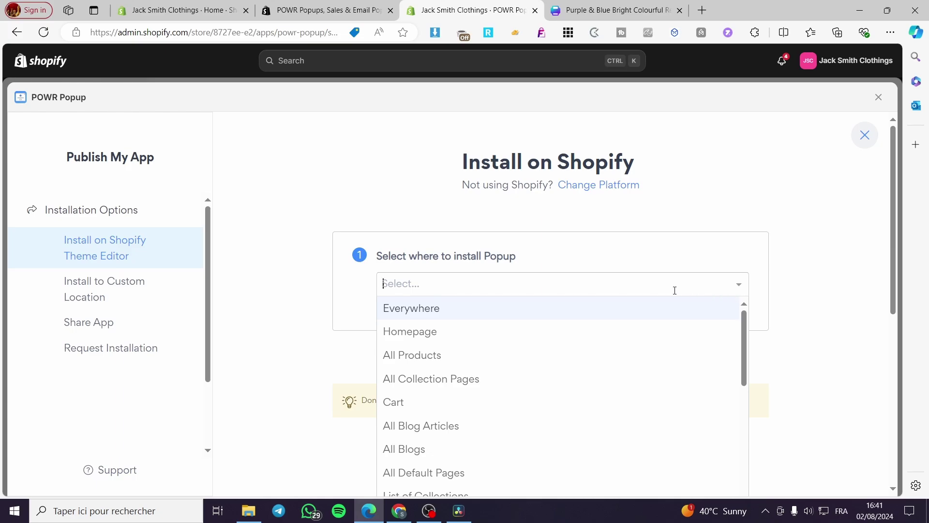
pyautogui.scroll(-2, 675, 291)
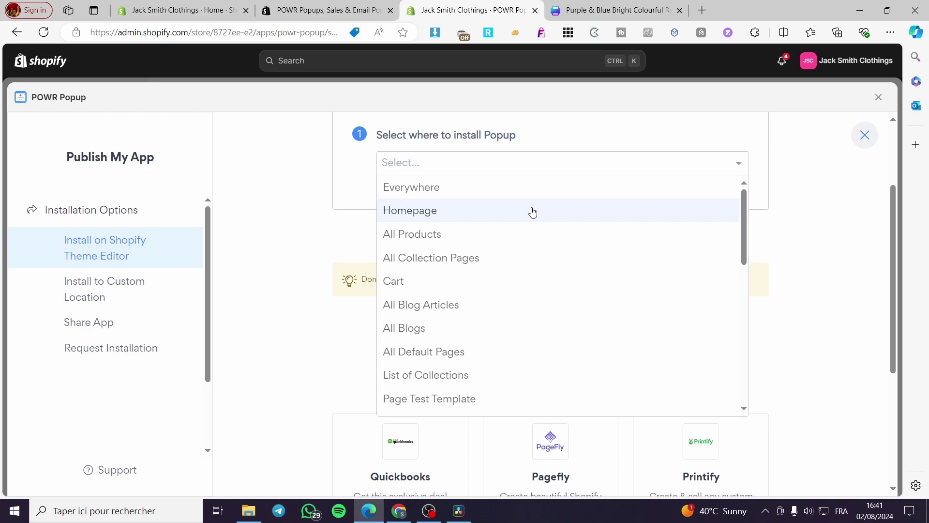
pyautogui.click(478, 221)
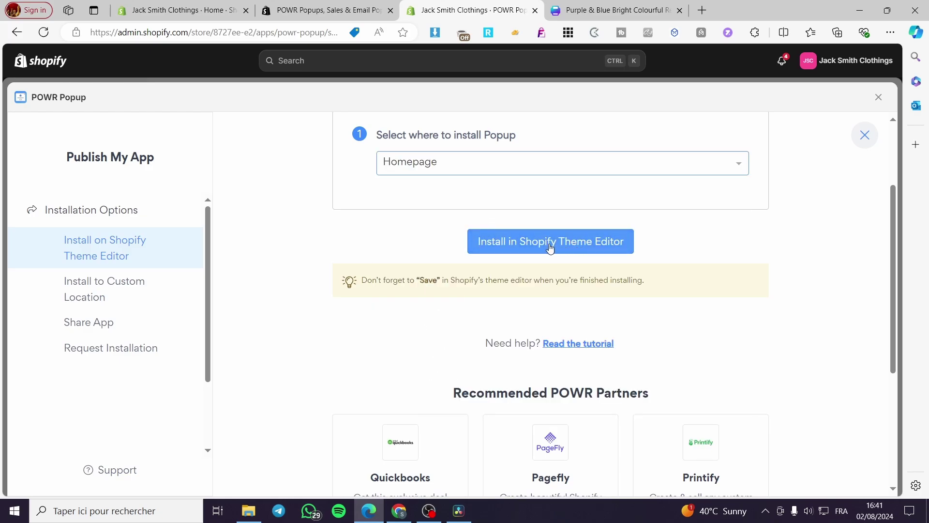
pyautogui.scroll(-1, 514, 249)
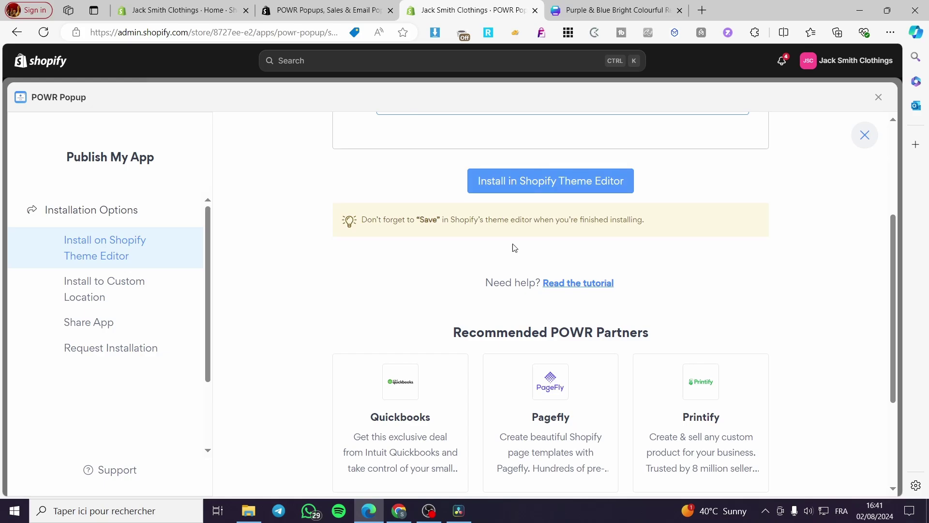
pyautogui.scroll(2, 515, 247)
pyautogui.click(531, 305)
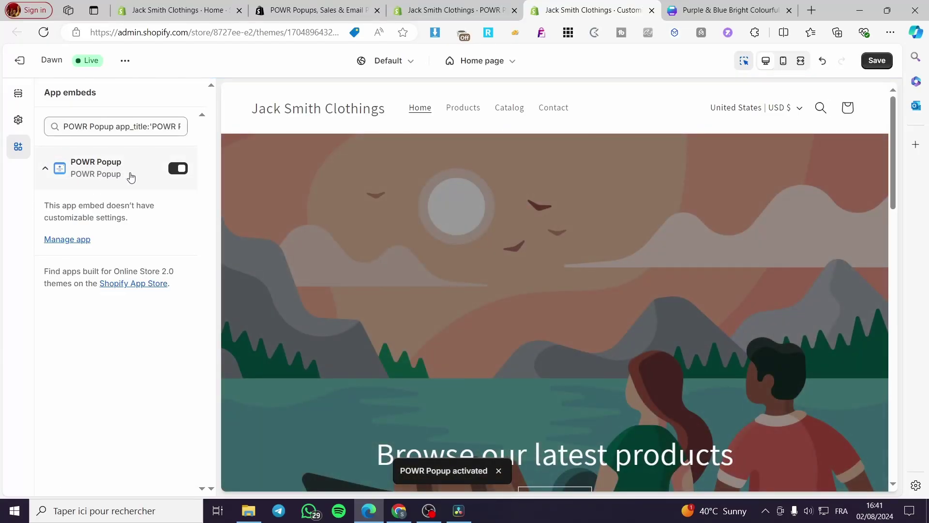
# Step: Save the theme with the POWR Popup app embed enabled and return to the POWR app
pyautogui.click(877, 60)
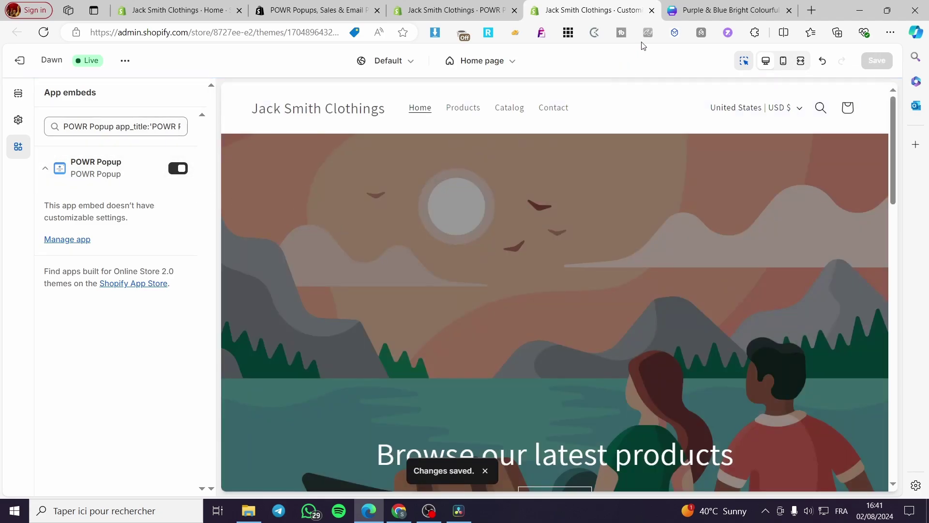
pyautogui.click(653, 10)
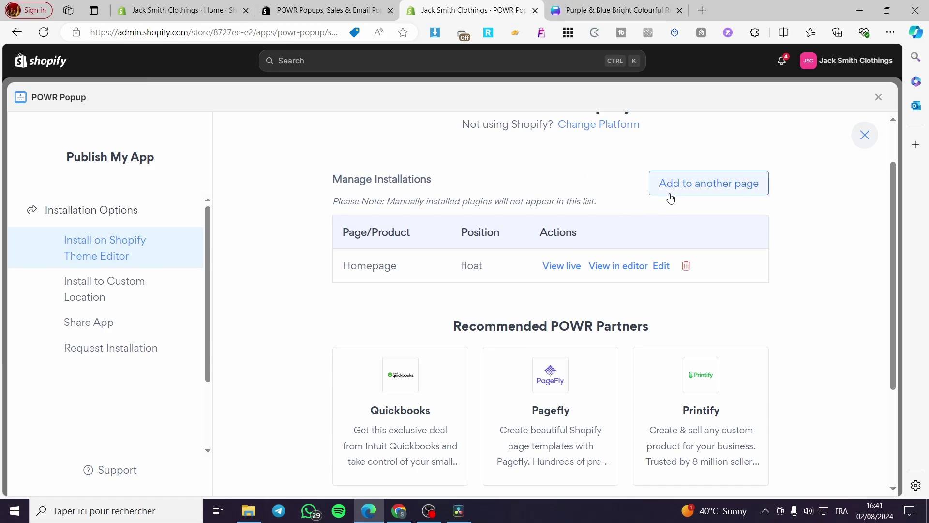
# Step: Close the Publish My App panel and go to the Shopify admin Home page
pyautogui.scroll(2, 809, 213)
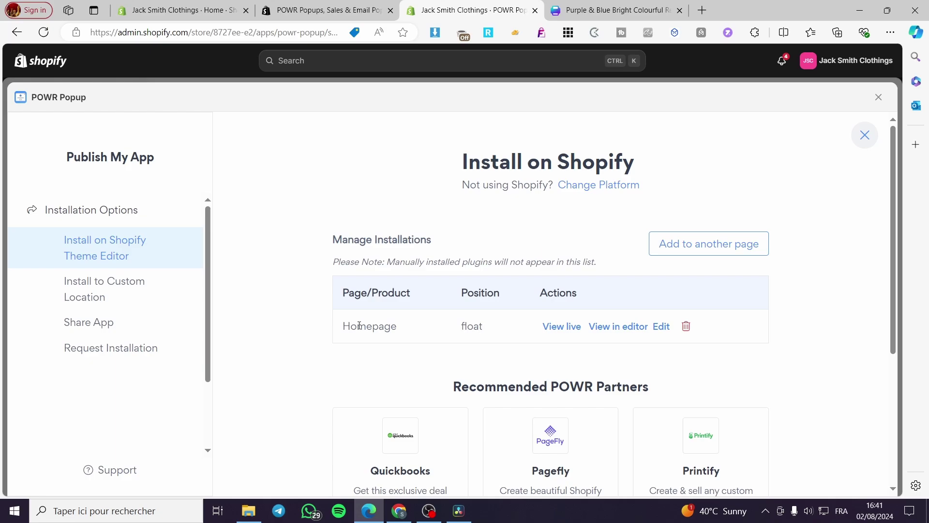
pyautogui.scroll(-2, 363, 317)
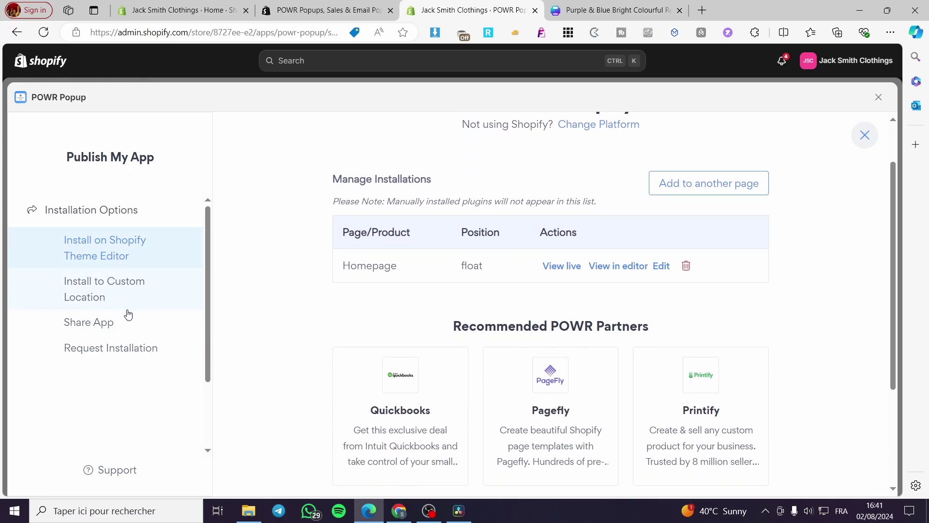
pyautogui.scroll(-2, 585, 363)
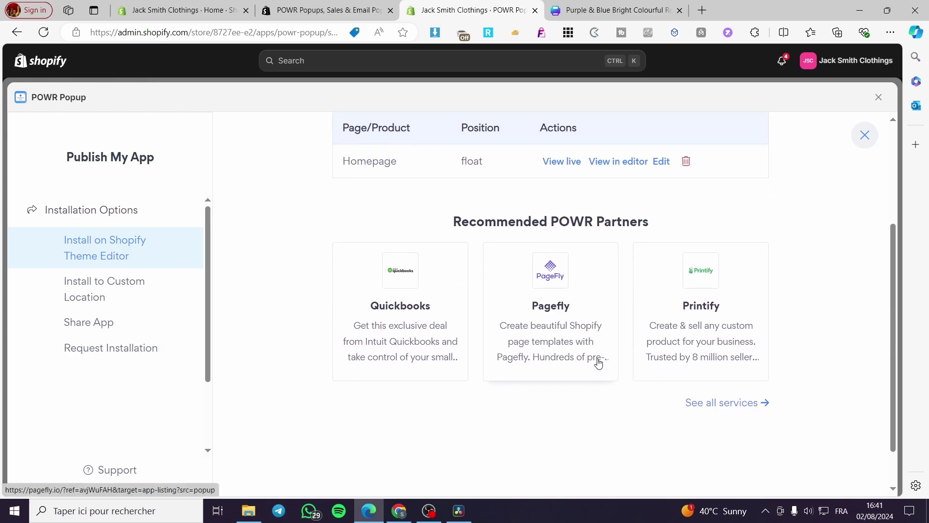
pyautogui.scroll(4, 855, 141)
pyautogui.click(863, 135)
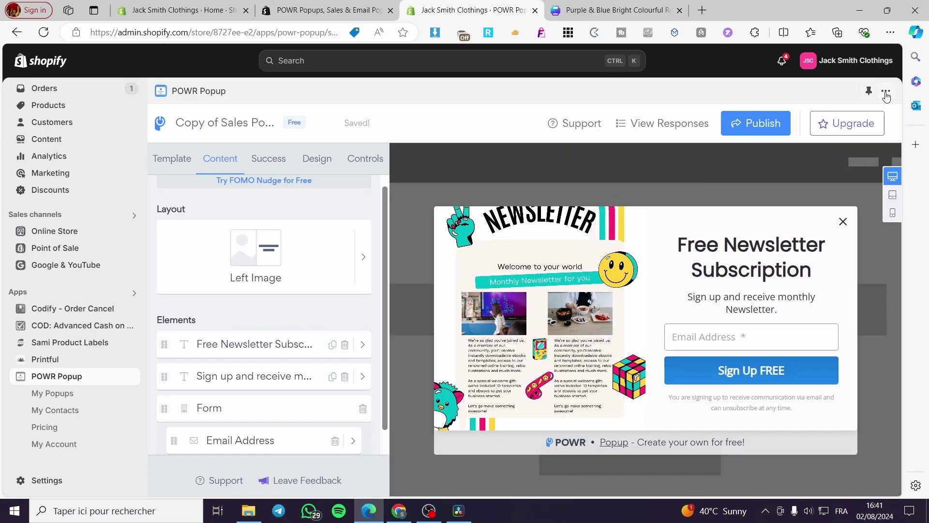
pyautogui.scroll(1, 71, 144)
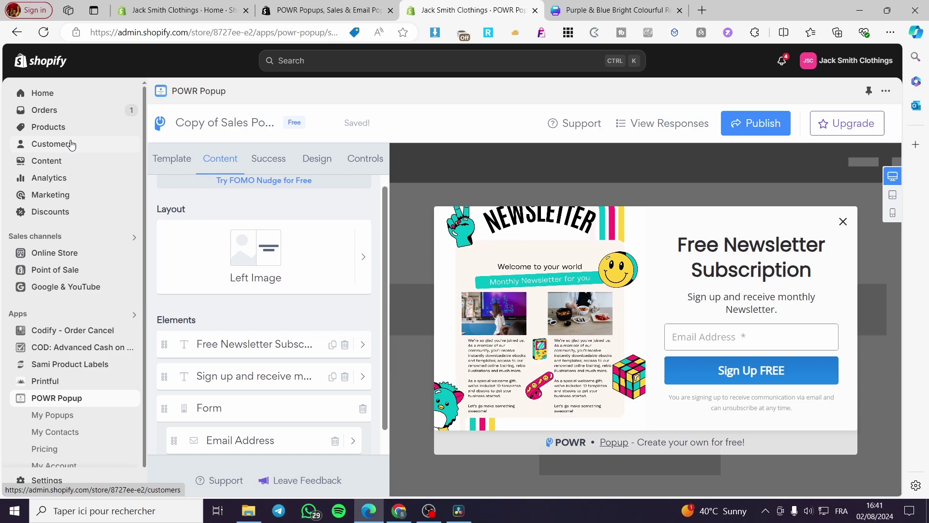
pyautogui.click(47, 94)
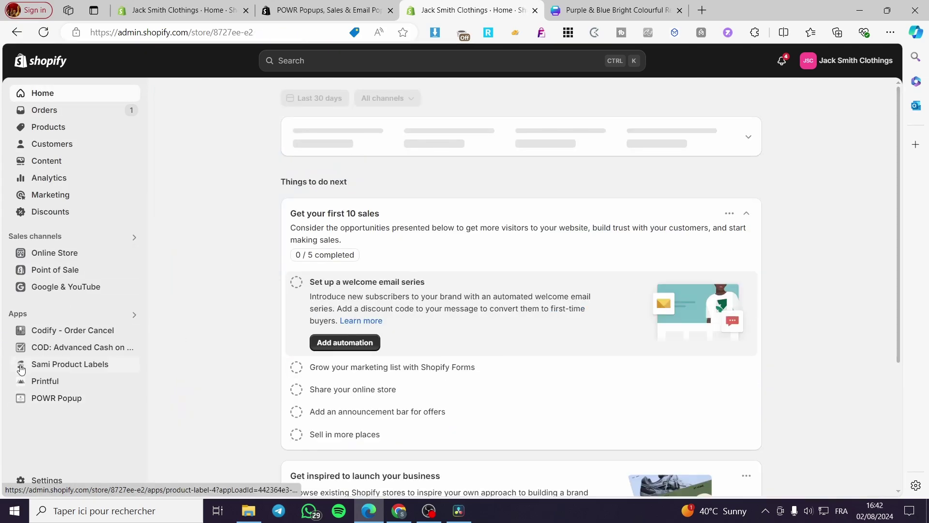
# Step: Open the live storefront in a new tab and collapse the dropship toolbar
pyautogui.click(132, 254)
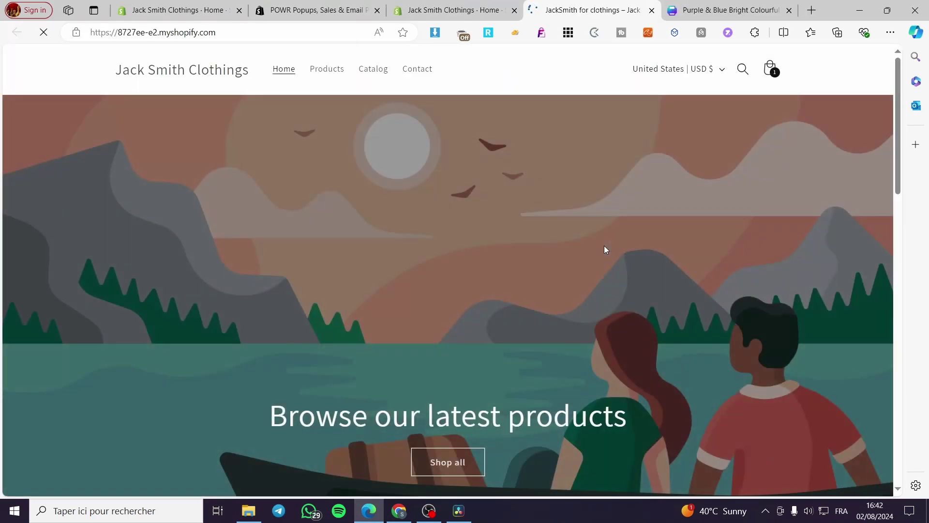
pyautogui.scroll(-2, 605, 249)
pyautogui.scroll(-5, 604, 252)
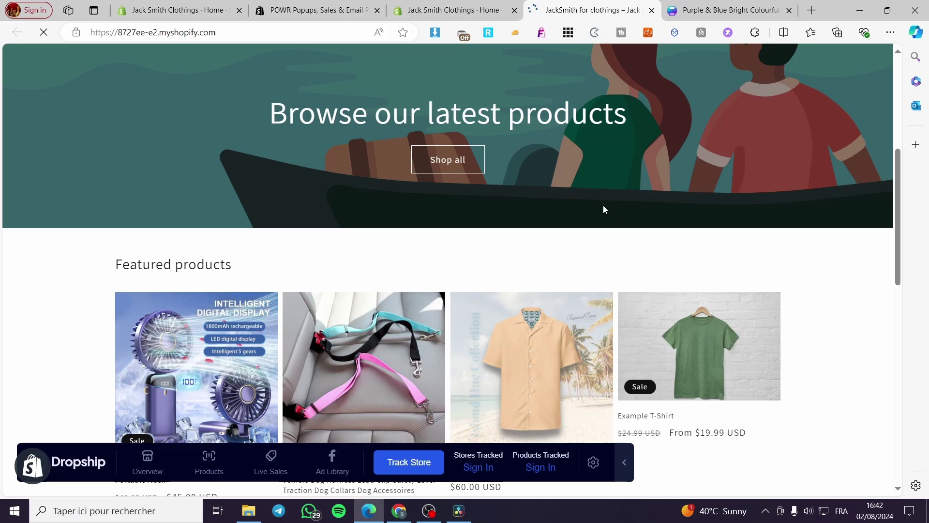
pyautogui.click(624, 462)
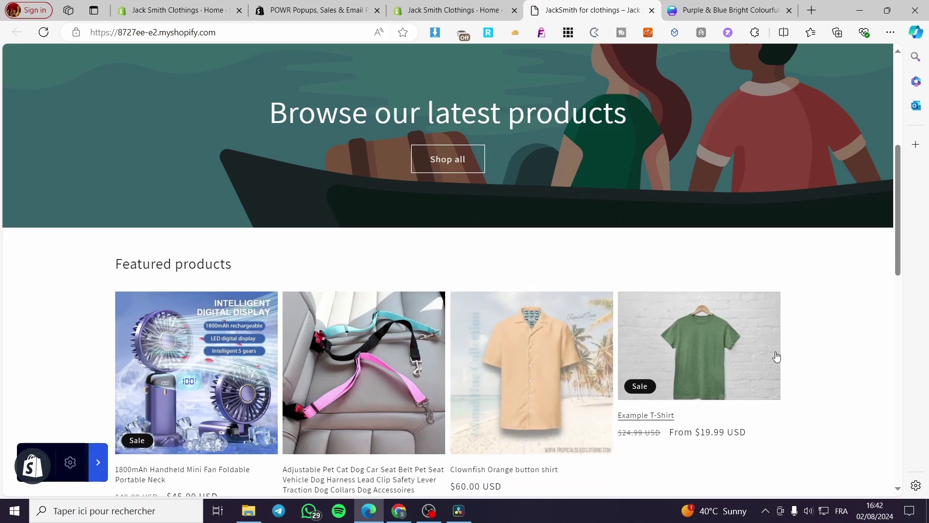
pyautogui.scroll(5, 761, 349)
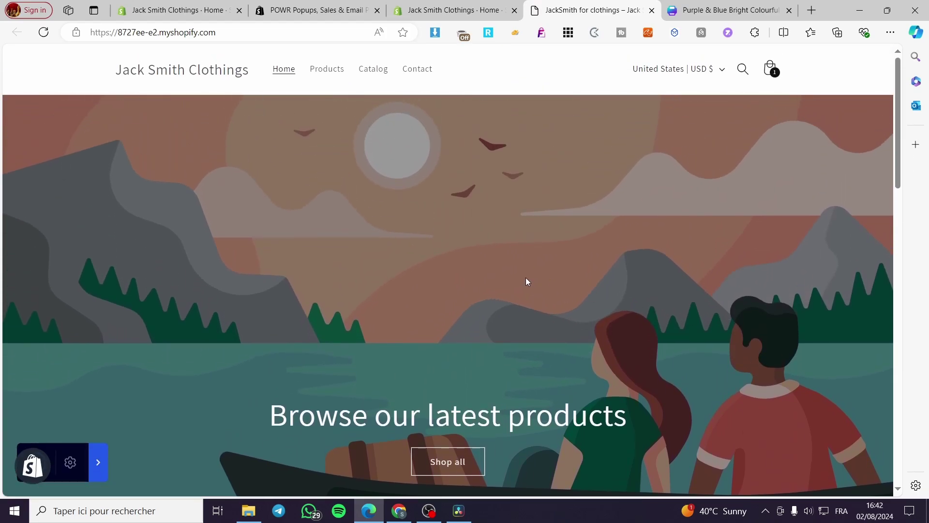
pyautogui.scroll(-10, 525, 277)
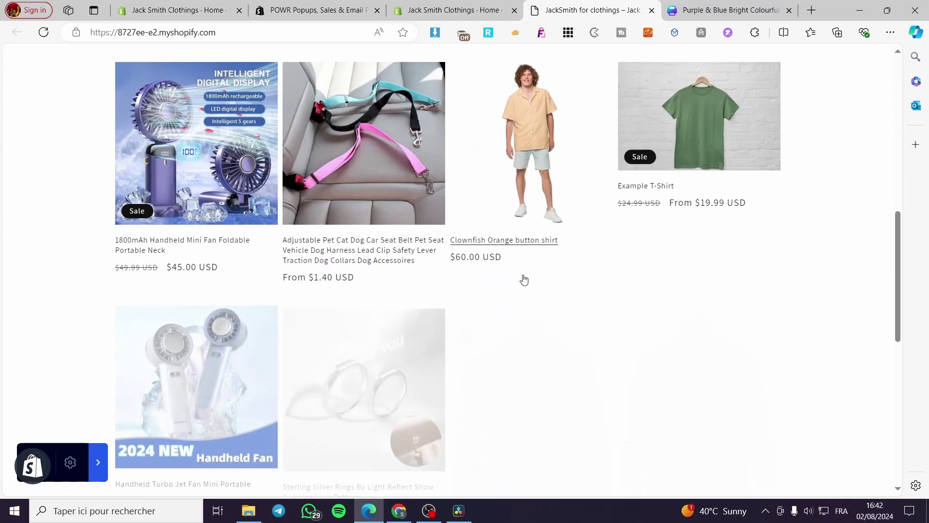
pyautogui.scroll(-6, 523, 278)
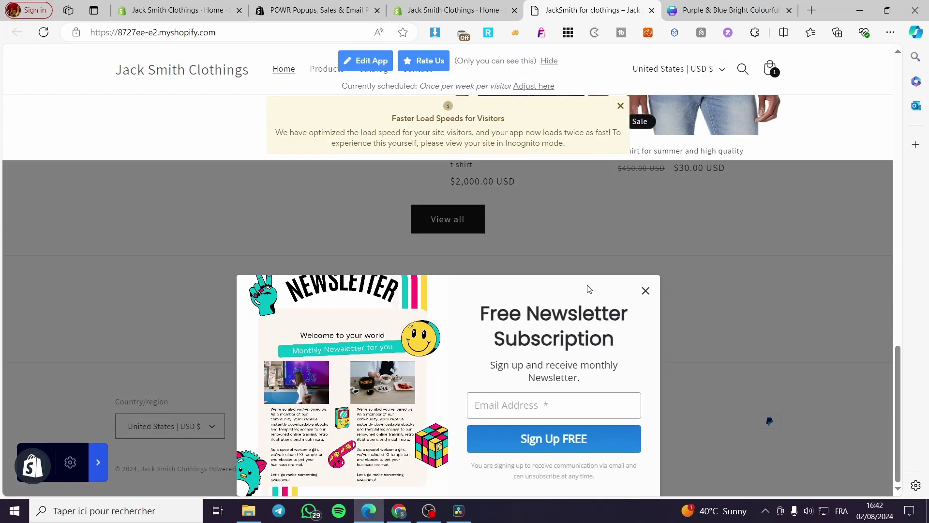
pyautogui.scroll(6, 656, 300)
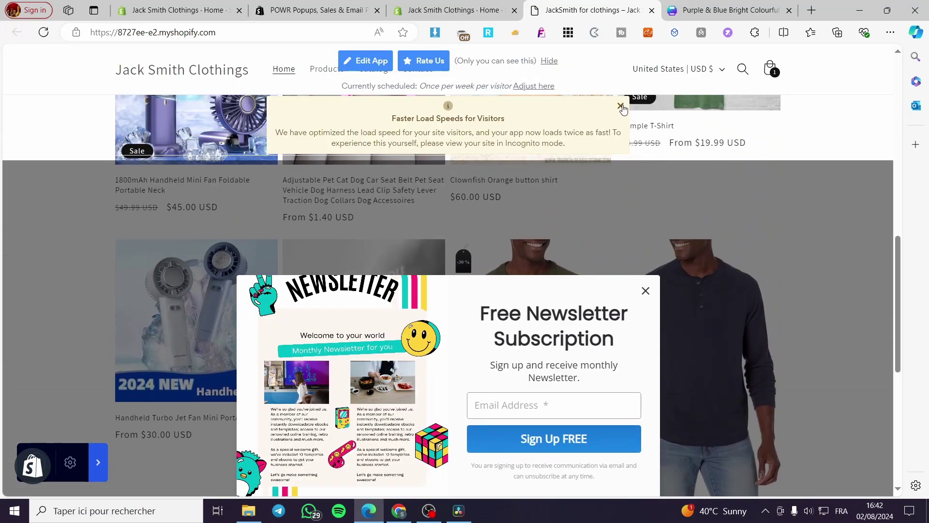
# Step: Dismiss the load-speed notice, browse the storefront, and close the Free Newsletter Subscription popup
pyautogui.click(621, 106)
pyautogui.scroll(-3, 366, 285)
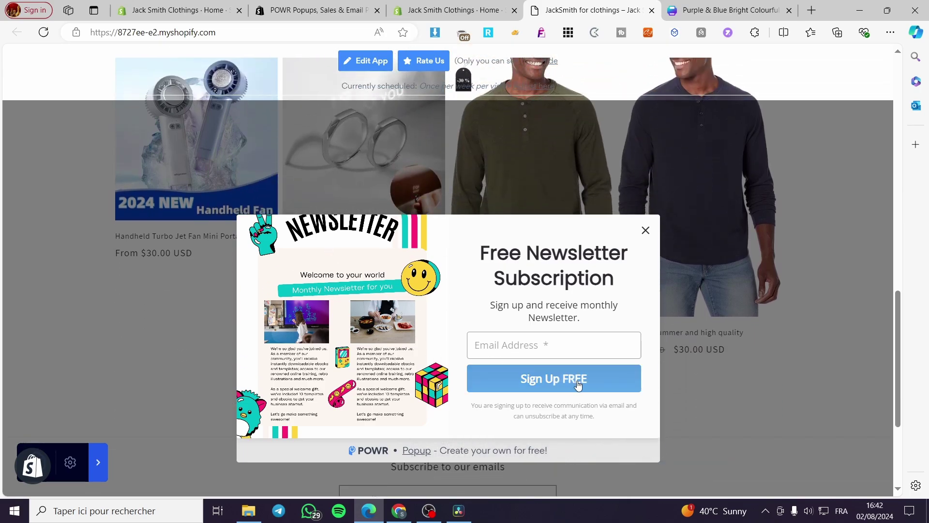
pyautogui.scroll(8, 375, 380)
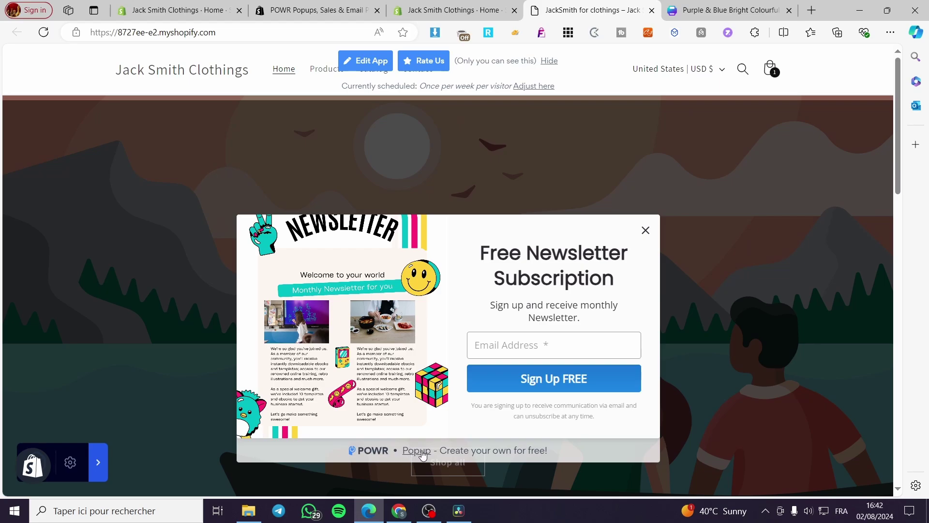
pyautogui.scroll(-3, 509, 431)
pyautogui.scroll(-2, 729, 333)
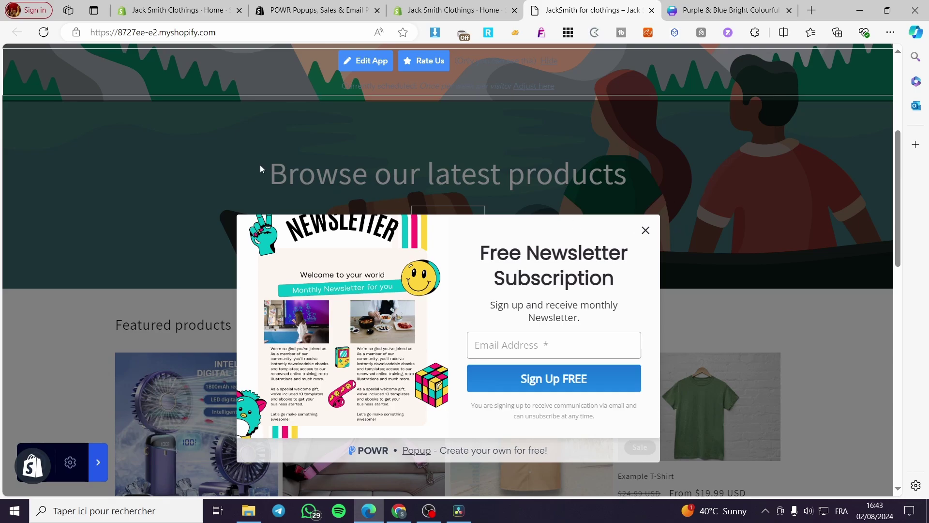
pyautogui.scroll(5, 678, 267)
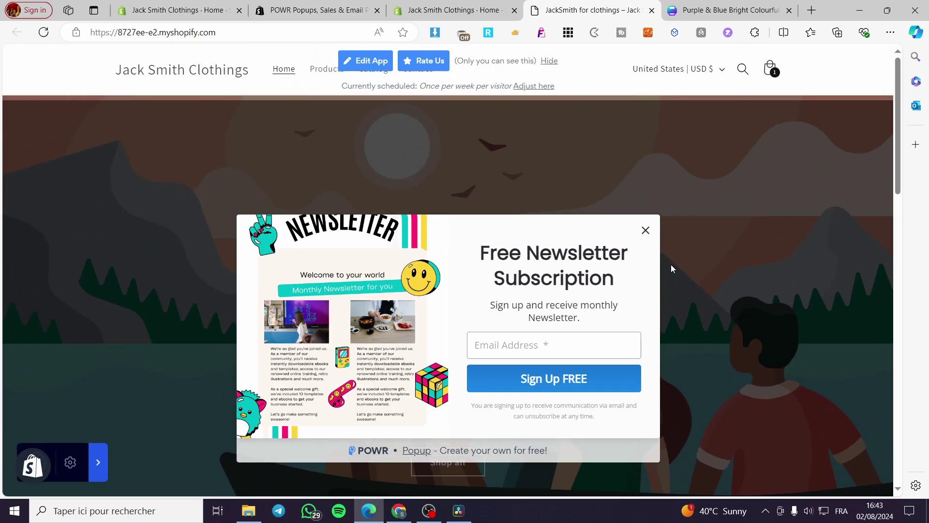
pyautogui.click(645, 231)
pyautogui.rightClick(643, 197)
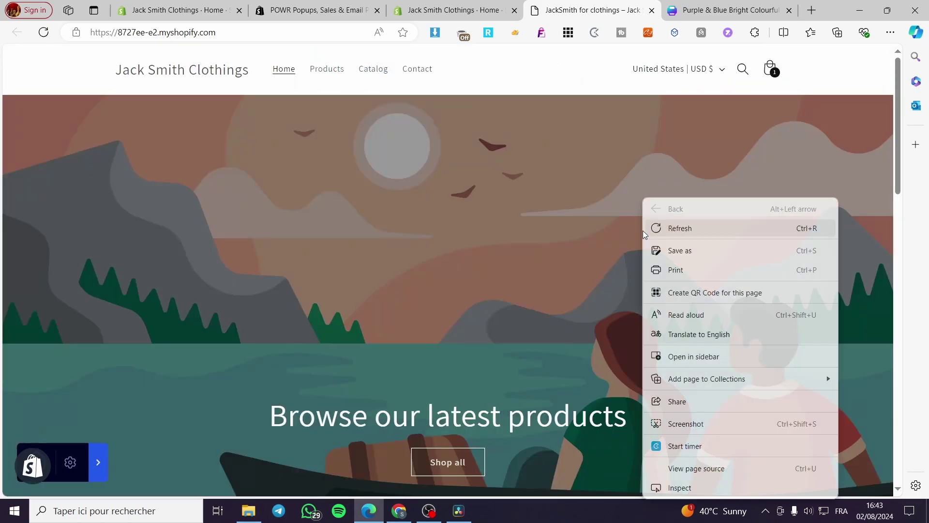
pyautogui.click(890, 228)
pyautogui.scroll(-15, 889, 227)
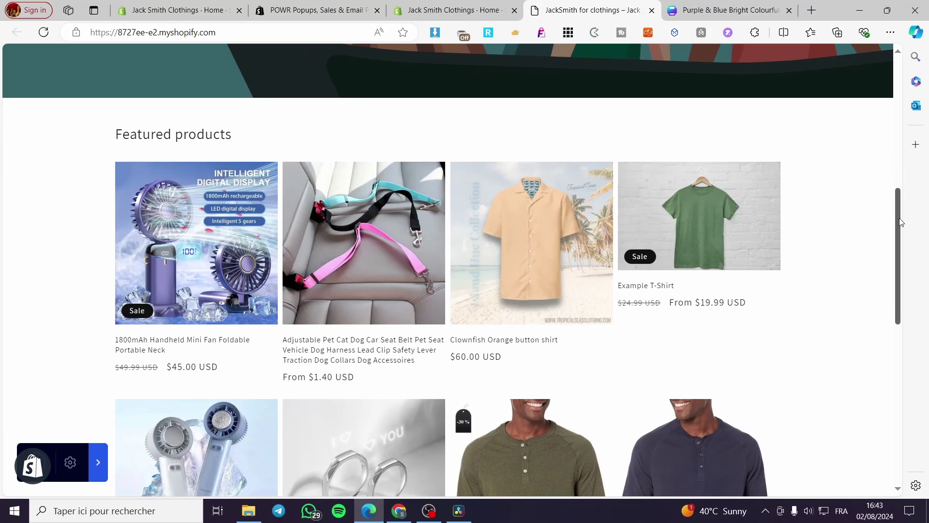
pyautogui.scroll(10, 906, 335)
pyautogui.scroll(5, 928, 154)
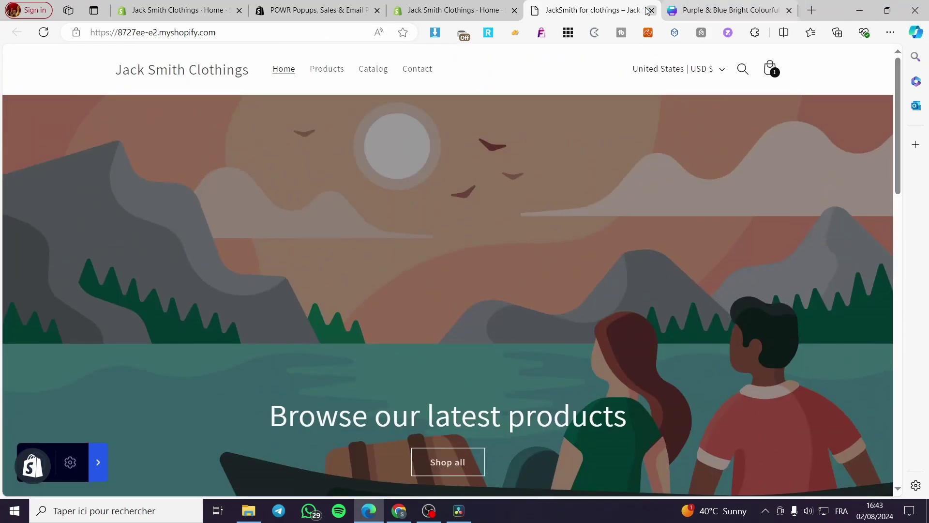
# Step: Close the storefront tab and open the POWR Popup app's My Popups page
pyautogui.click(504, 6)
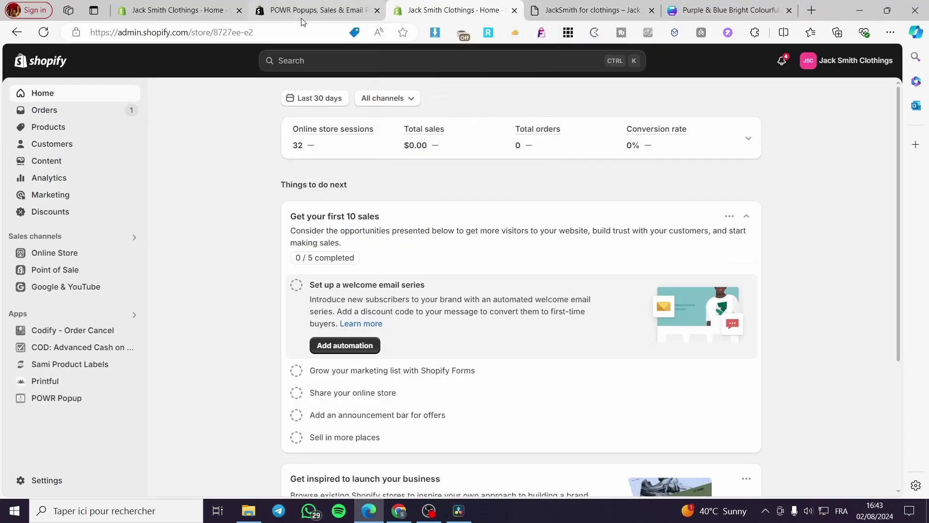
pyautogui.click(651, 10)
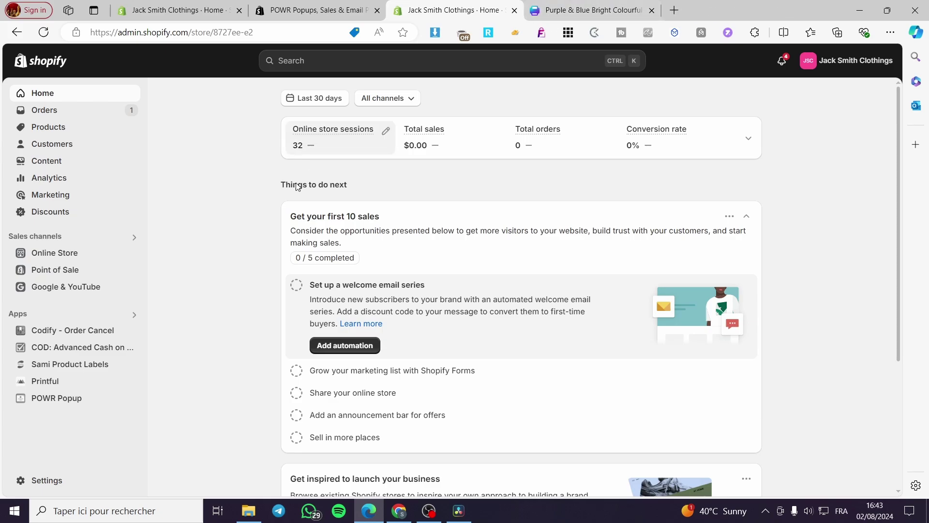
pyautogui.click(35, 399)
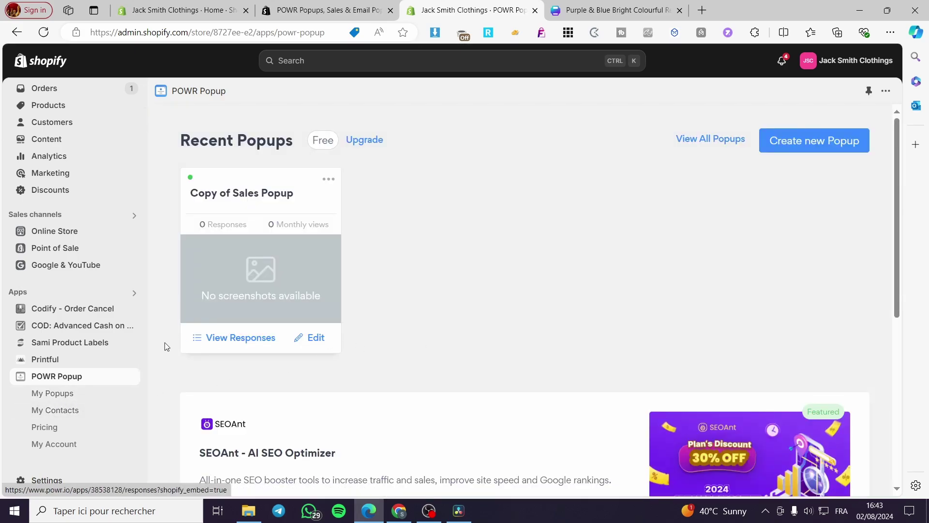
pyautogui.scroll(-3, 332, 245)
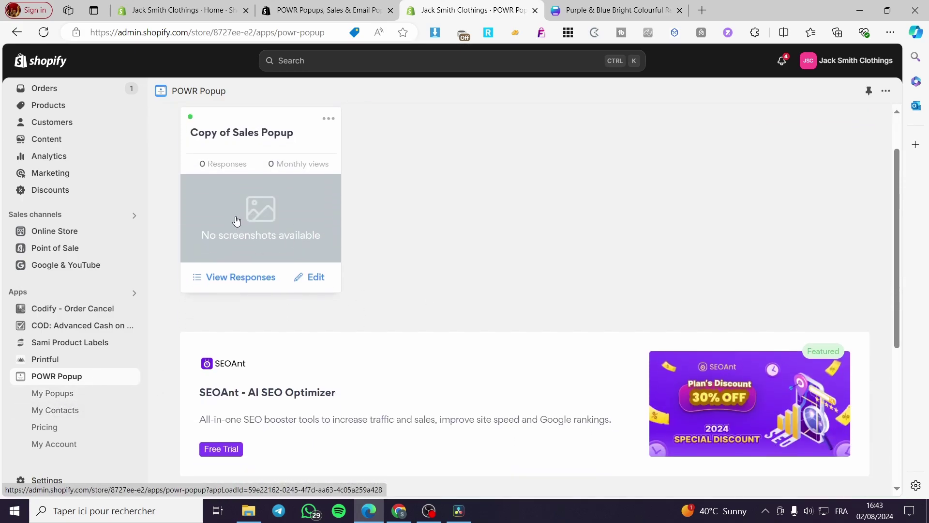
pyautogui.click(53, 393)
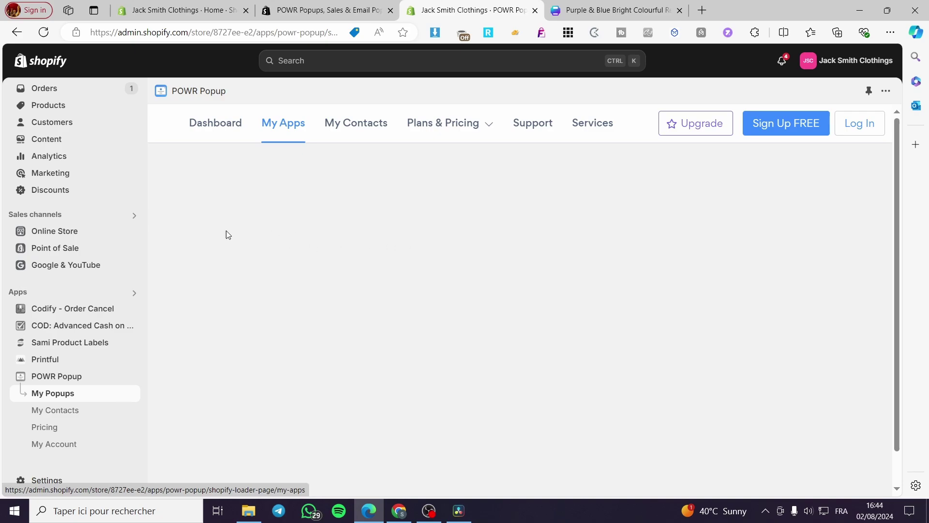
# Step: Open POWR Popup's My Contacts page and scroll through it, showing 0 total contacts
pyautogui.click(63, 415)
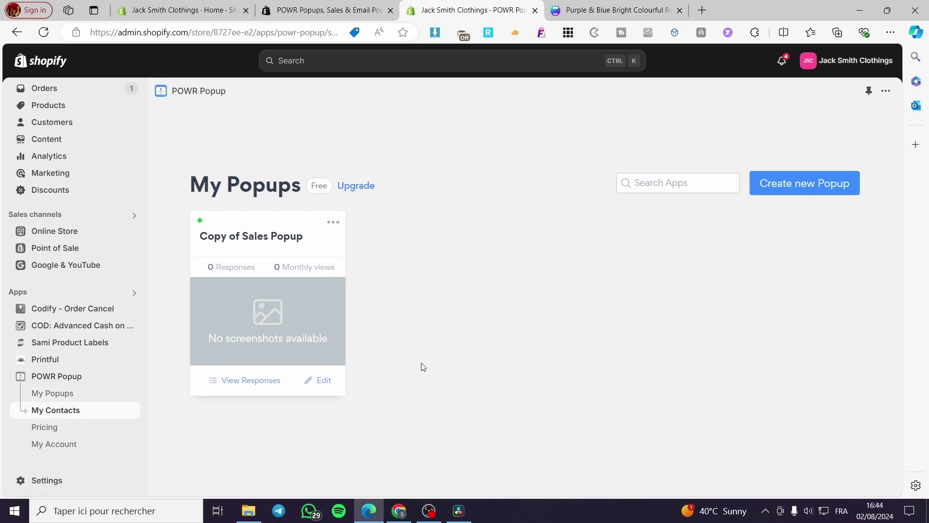
pyautogui.click(74, 415)
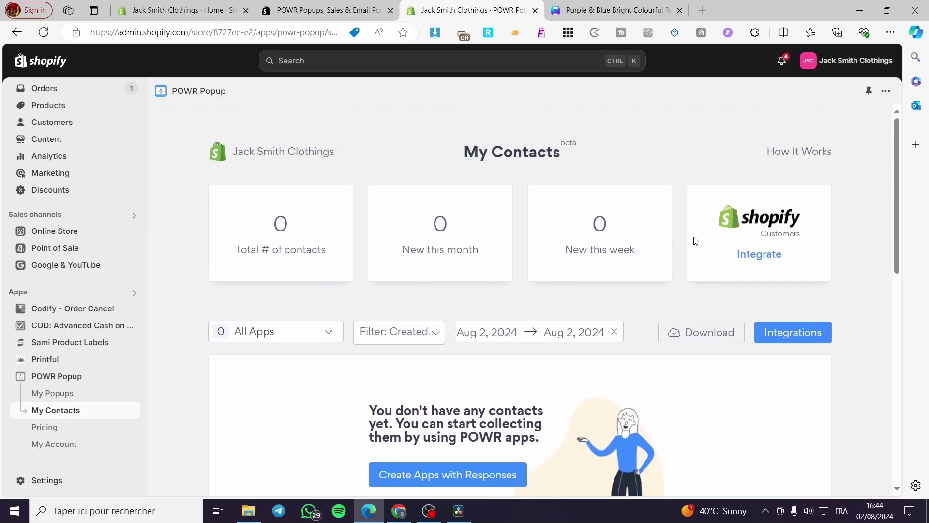
pyautogui.scroll(-3, 444, 169)
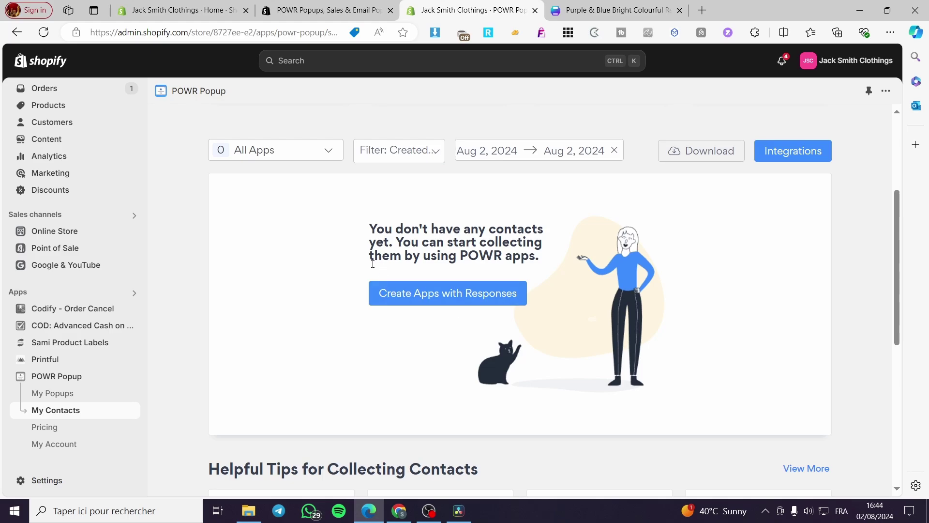
pyautogui.scroll(-3, 428, 309)
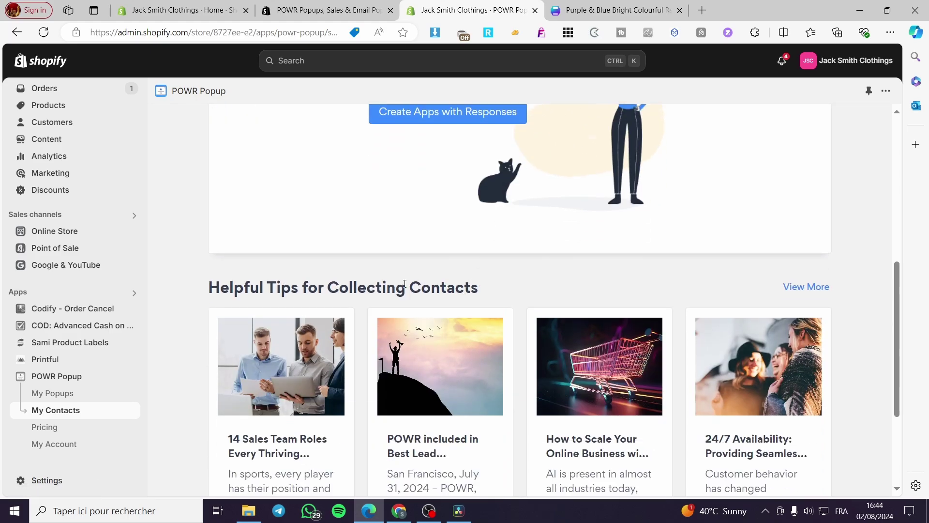
pyautogui.scroll(6, 390, 288)
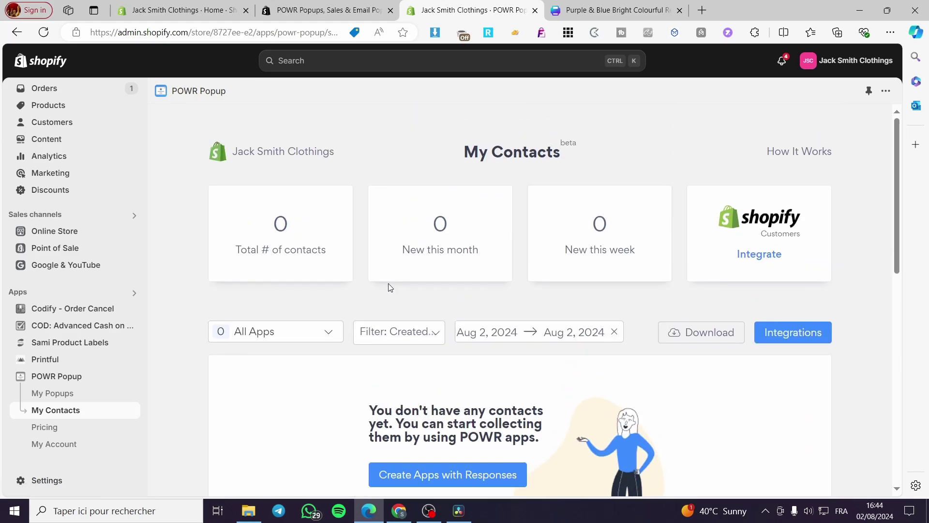
pyautogui.click(769, 263)
pyautogui.rightClick(768, 258)
pyautogui.click(843, 216)
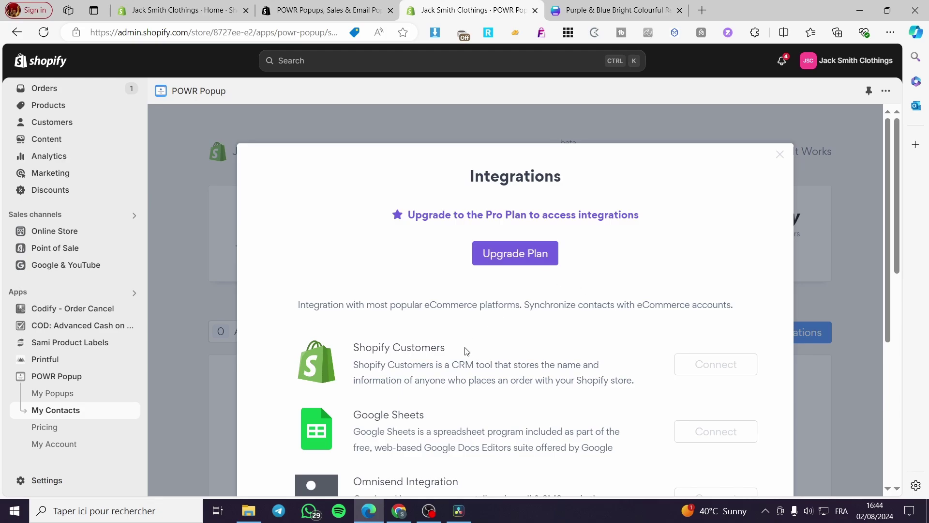
pyautogui.scroll(-3, 407, 360)
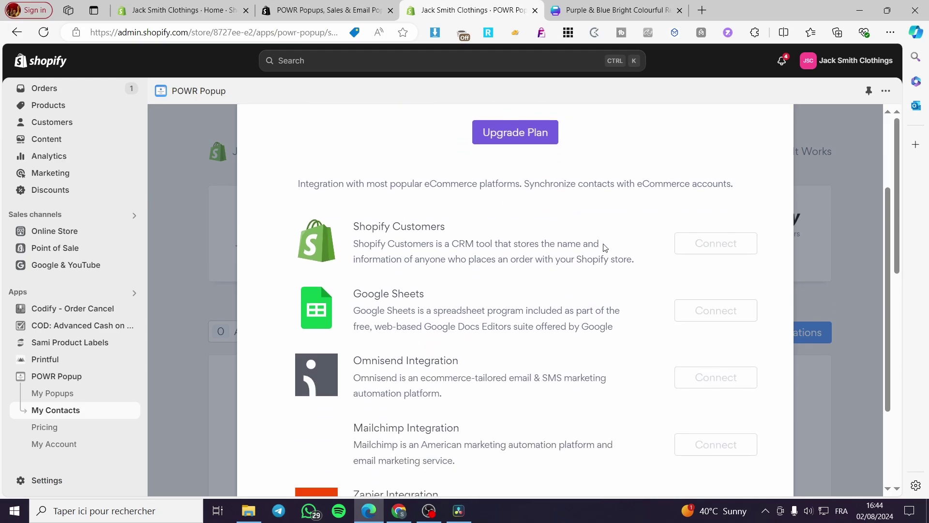
pyautogui.scroll(-3, 466, 350)
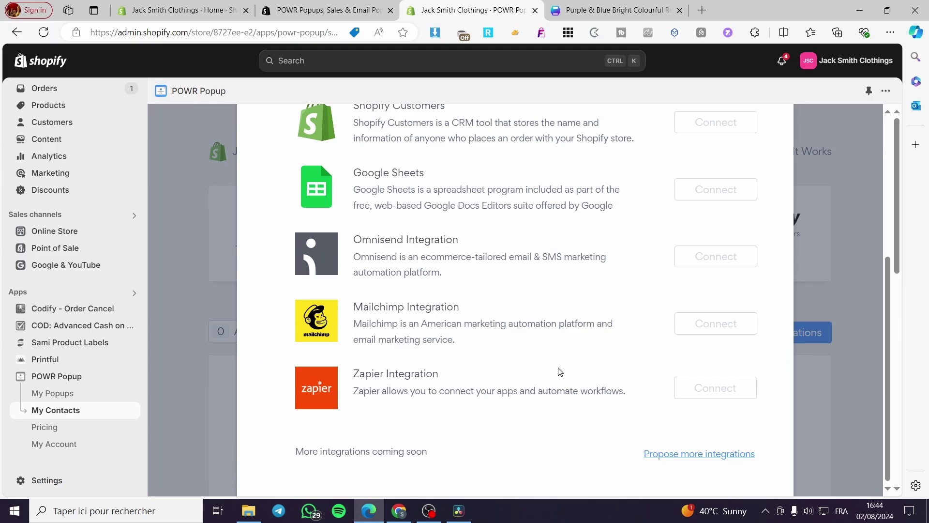
pyautogui.scroll(5, 789, 279)
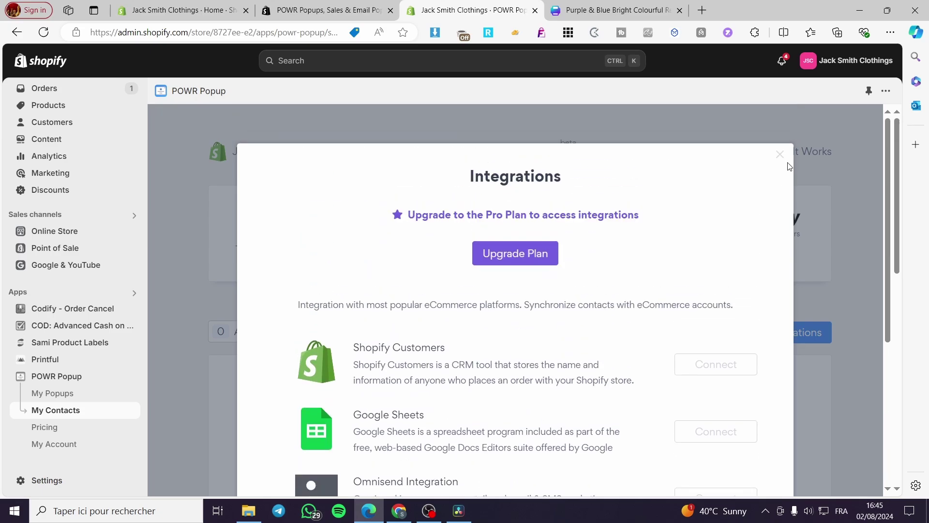
pyautogui.click(781, 156)
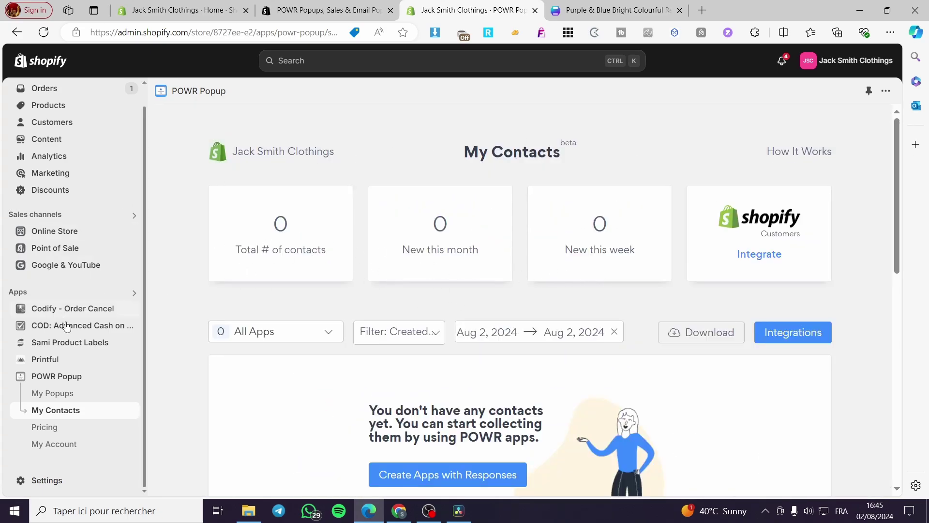
# Step: Return to the My Popups list and open Copy of Sales Popup for editing
pyautogui.click(57, 393)
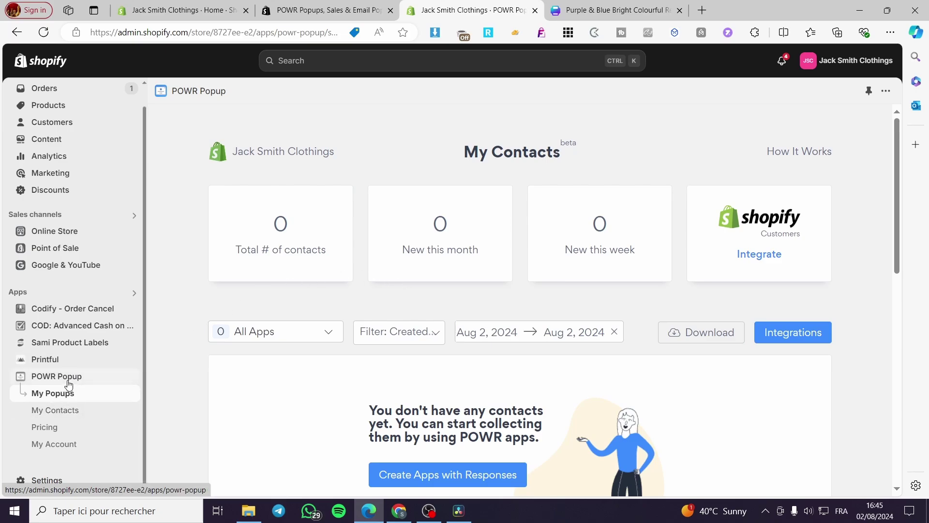
pyautogui.click(61, 393)
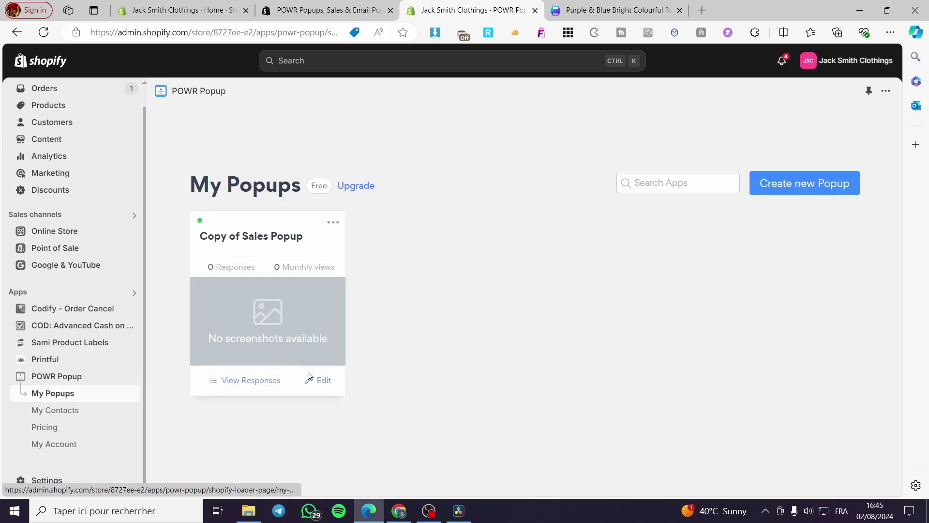
pyautogui.click(817, 182)
pyautogui.rightClick(817, 182)
pyautogui.click(866, 193)
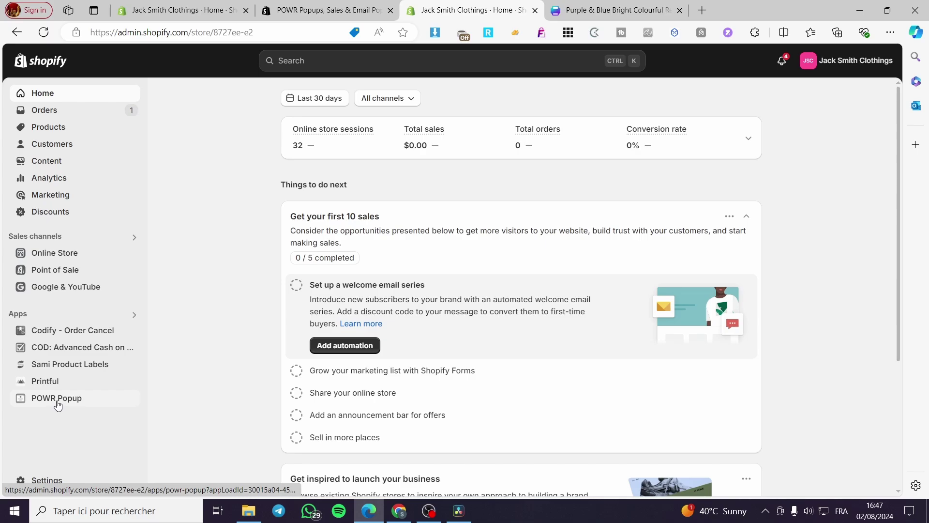
# Step: Search the Shopify App Store for "pop up" apps from the admin search bar
pyautogui.click(320, 62)
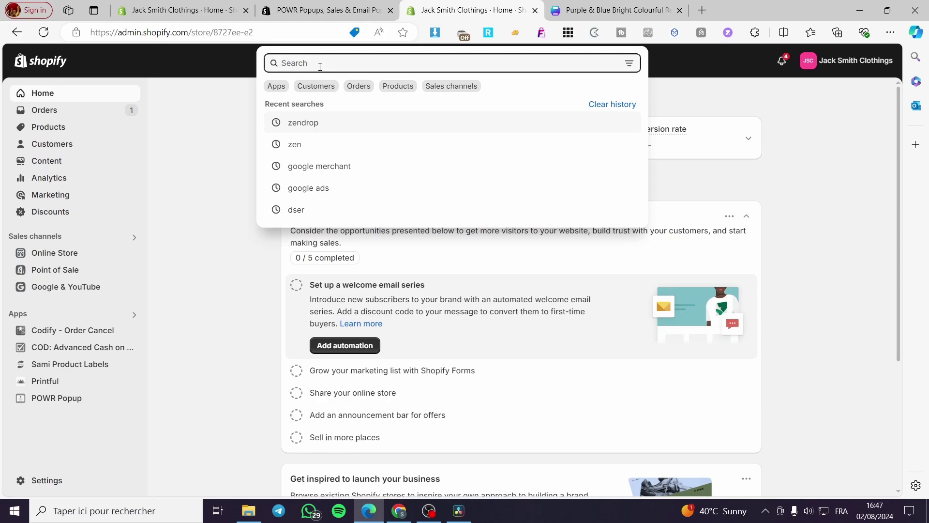
pyautogui.write('pop u')
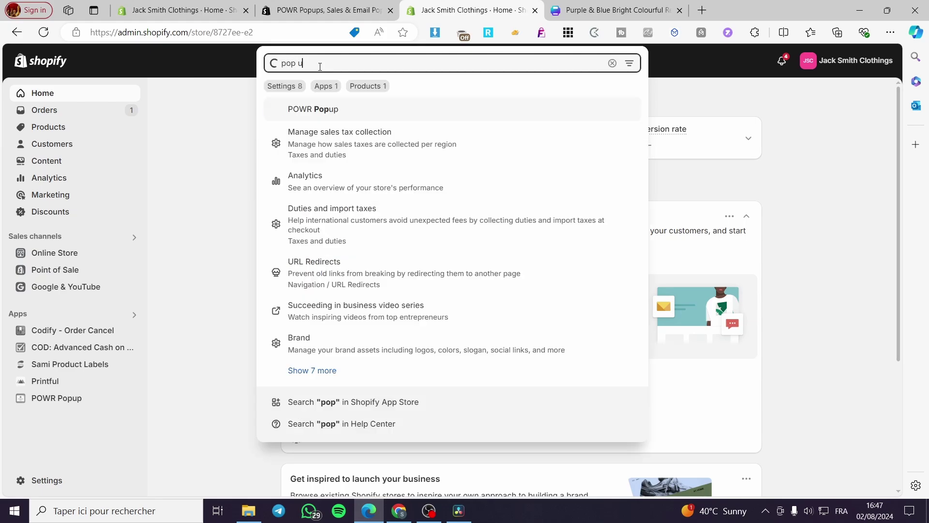
pyautogui.write('p')
pyautogui.press('Return')
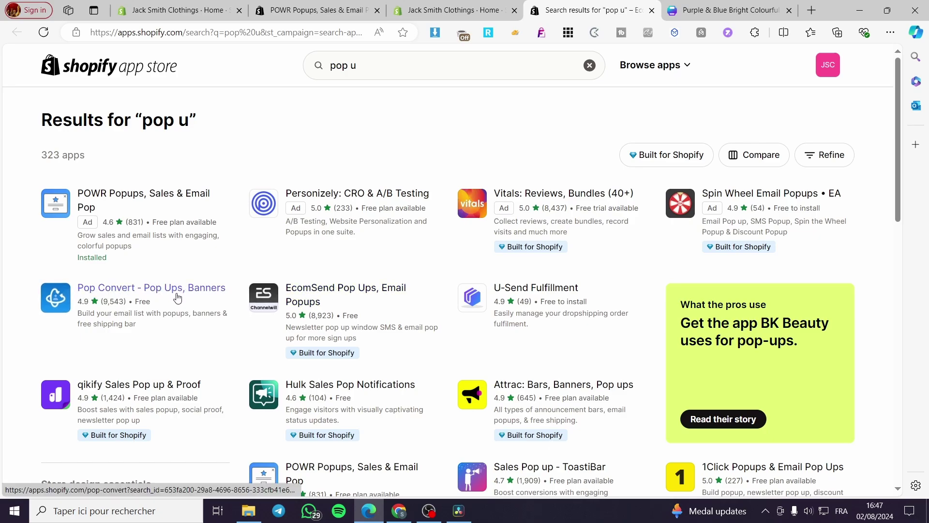
pyautogui.scroll(-4, 533, 271)
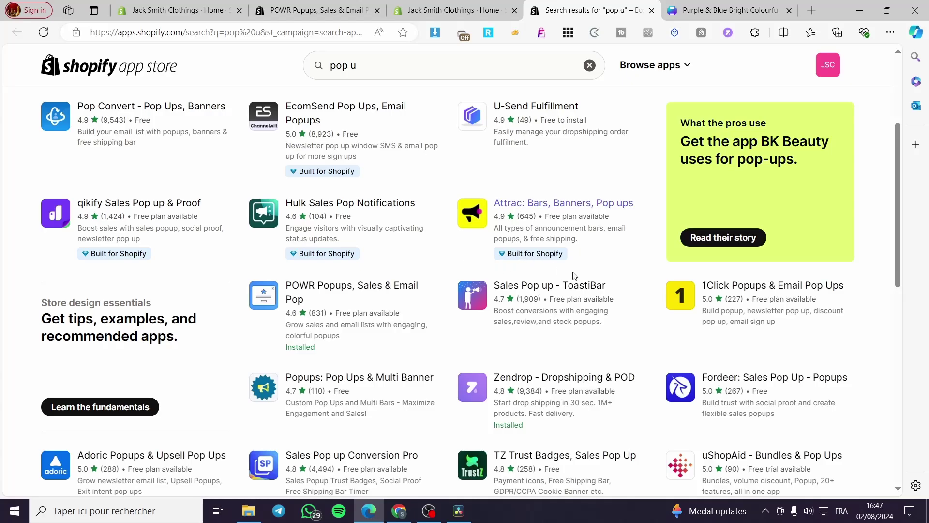
pyautogui.scroll(4, 475, 325)
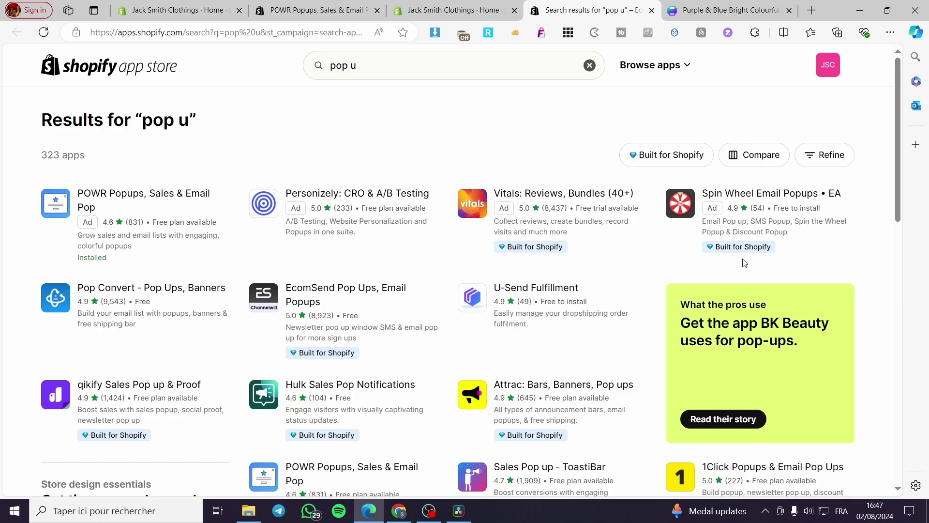
pyautogui.scroll(-5, 460, 319)
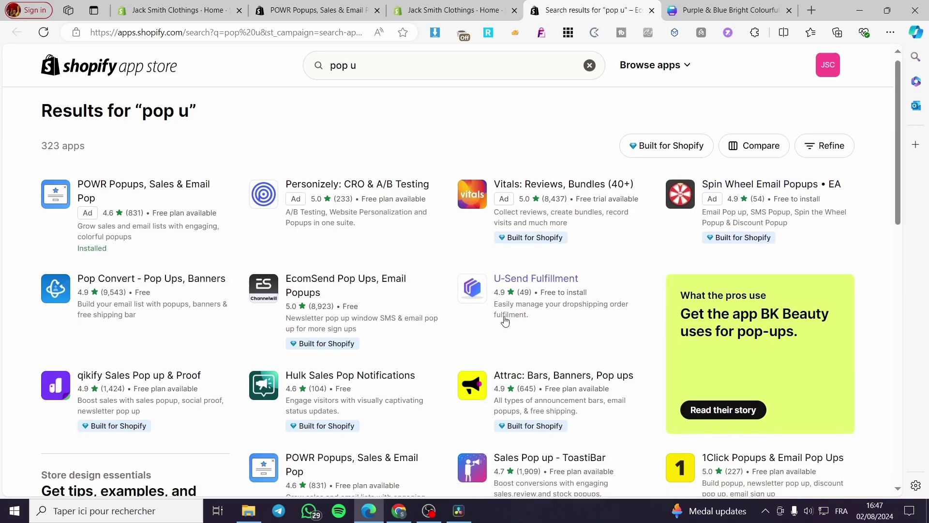
pyautogui.scroll(-4, 440, 318)
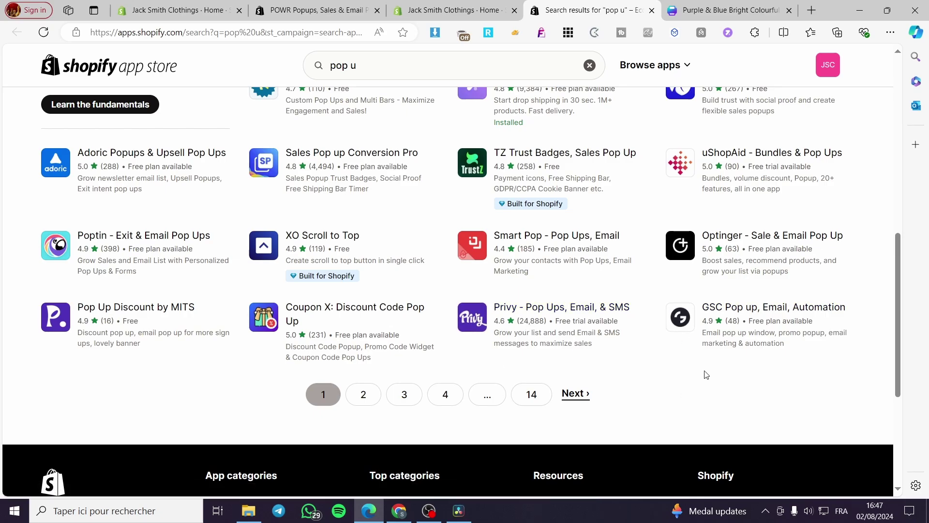
pyautogui.scroll(1, 618, 354)
pyautogui.scroll(15, 618, 353)
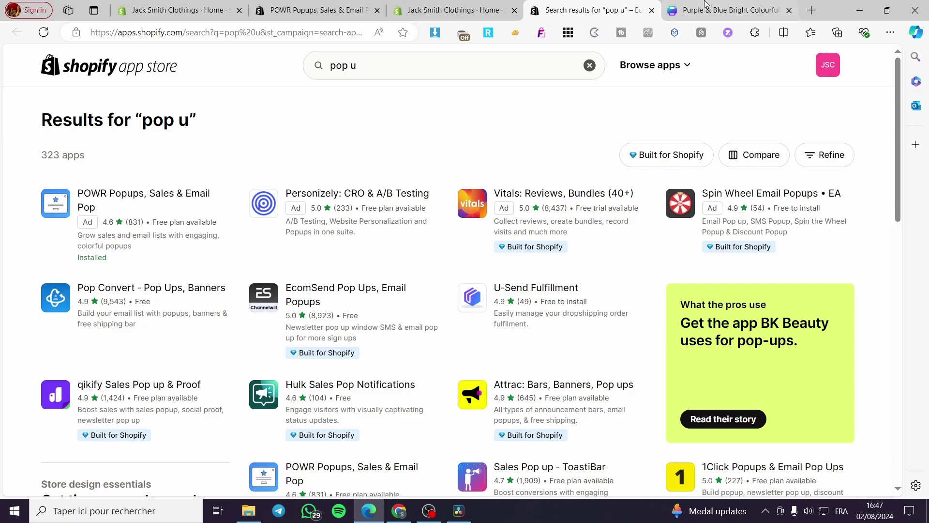
# Step: Return to the Purple & Blue Bright Colourful NEWSLETTER design in Canva
pyautogui.click(729, 10)
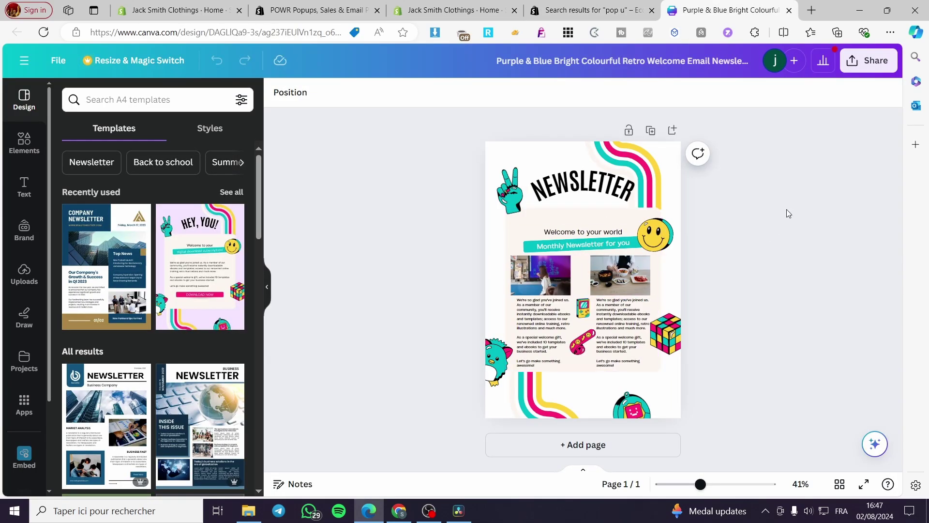